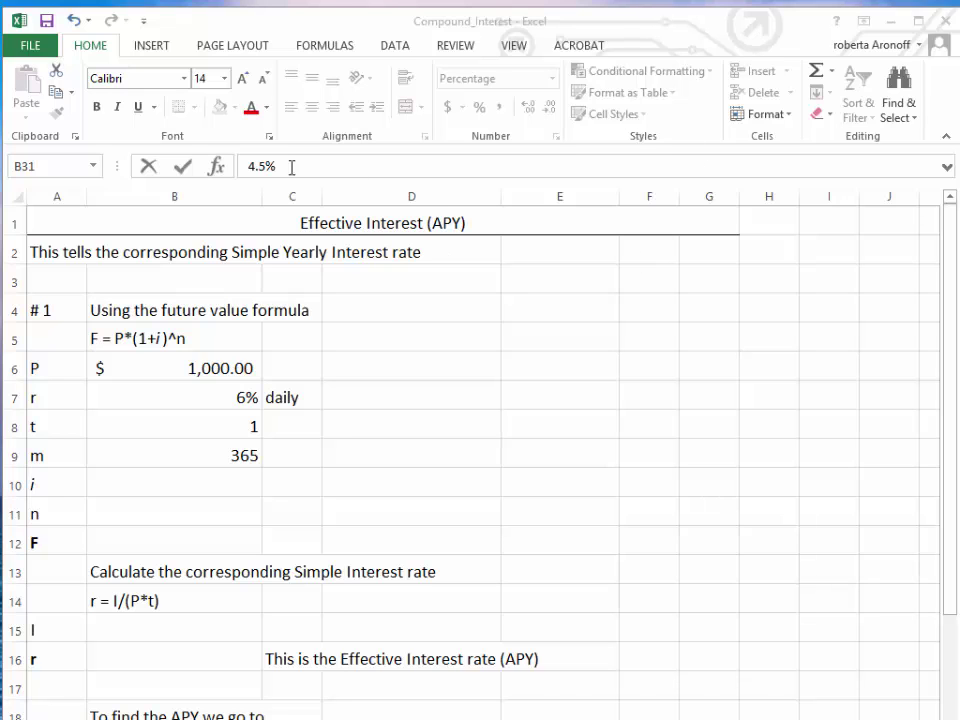
# - Calculate the periodic rate i in cell B10 with the formula =B7/B9
pyautogui.click(707, 18)
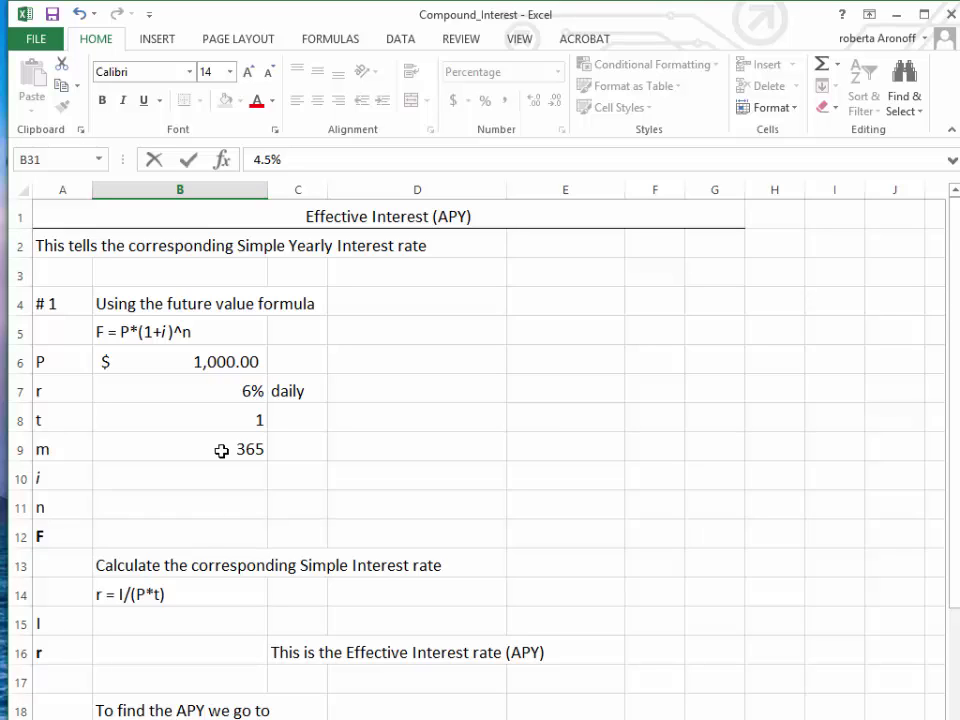
pyautogui.click(213, 477)
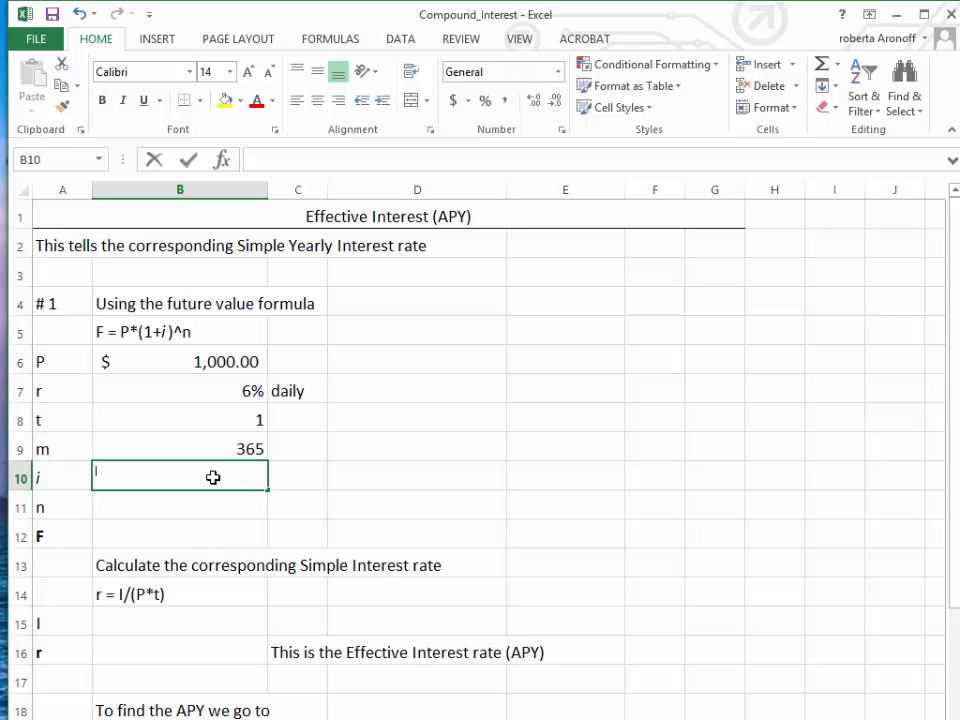
pyautogui.write('=')
pyautogui.click(200, 390)
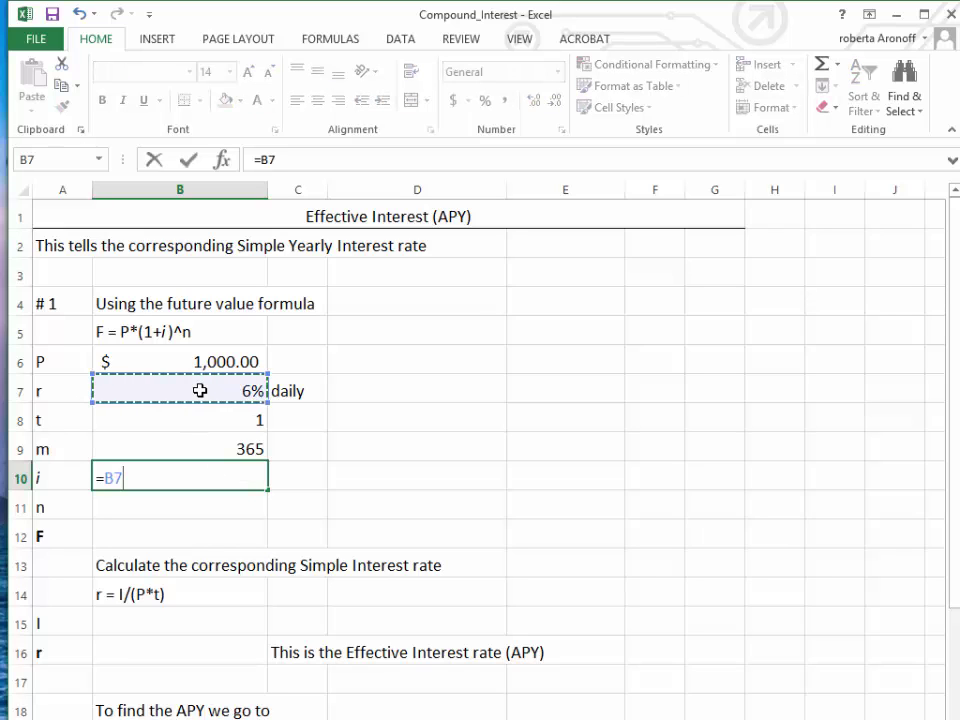
pyautogui.write('/')
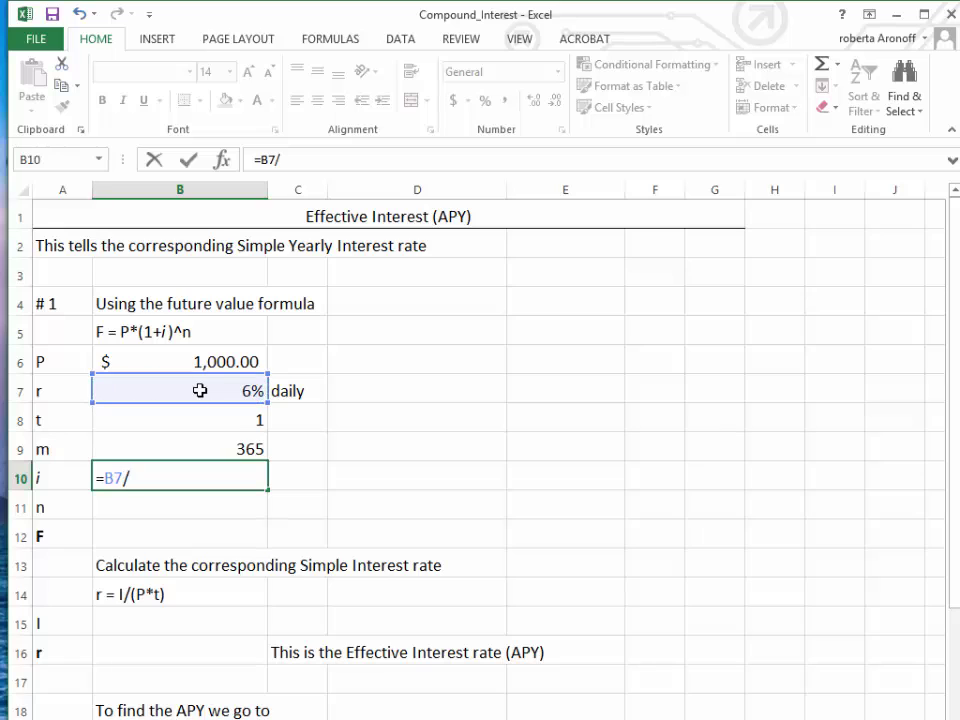
pyautogui.click(226, 448)
pyautogui.press('Return')
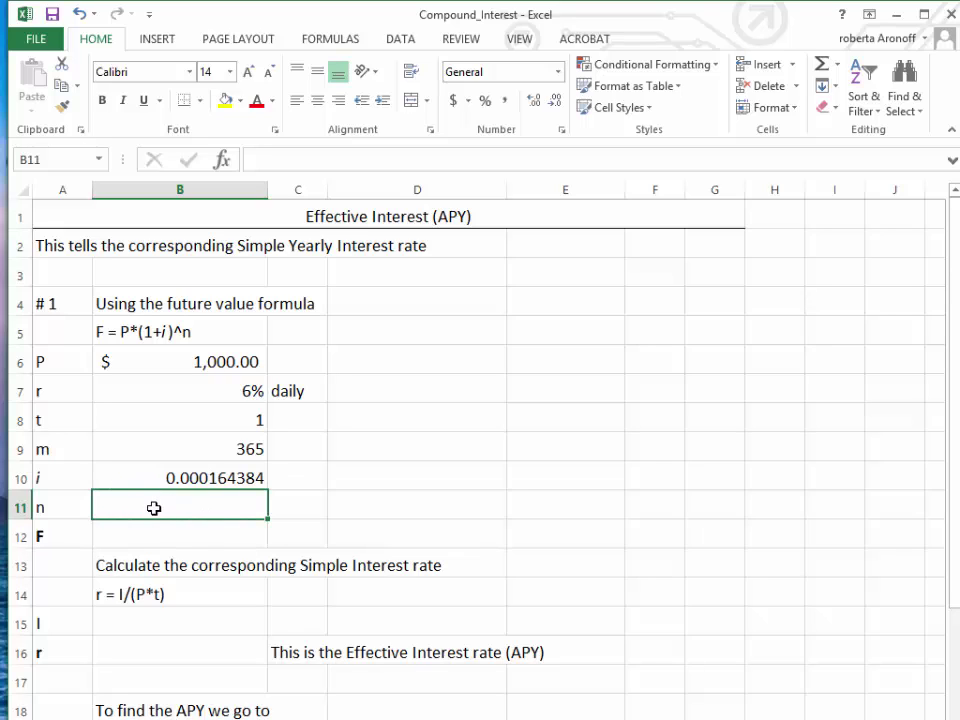
# - Calculate the number of periods n in cell B11 with the formula =B9*B8
pyautogui.write('=')
pyautogui.click(178, 447)
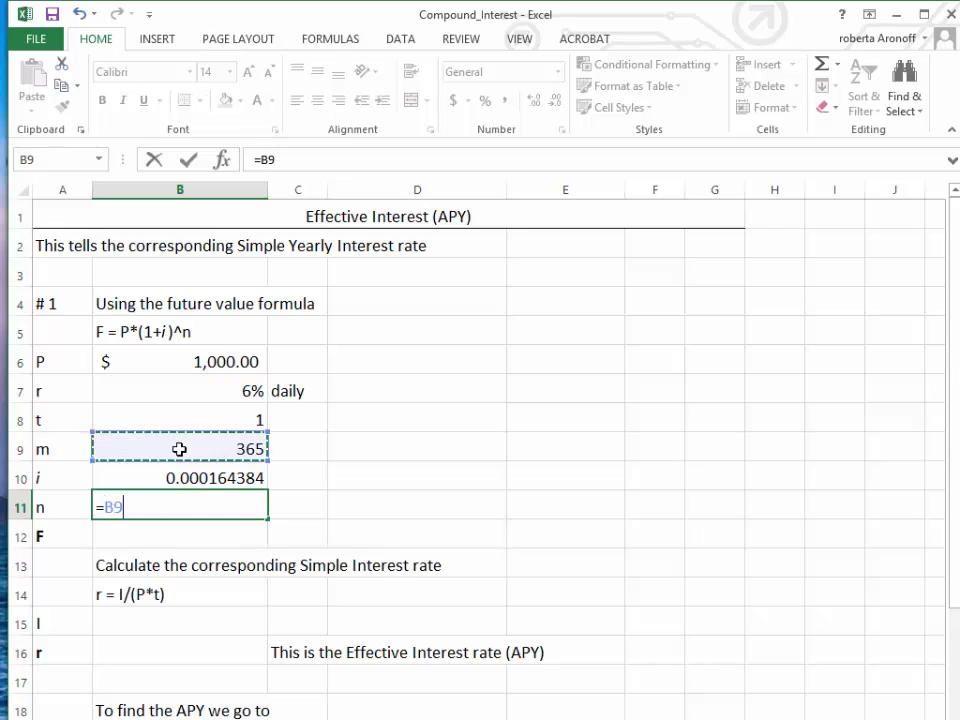
pyautogui.write('*')
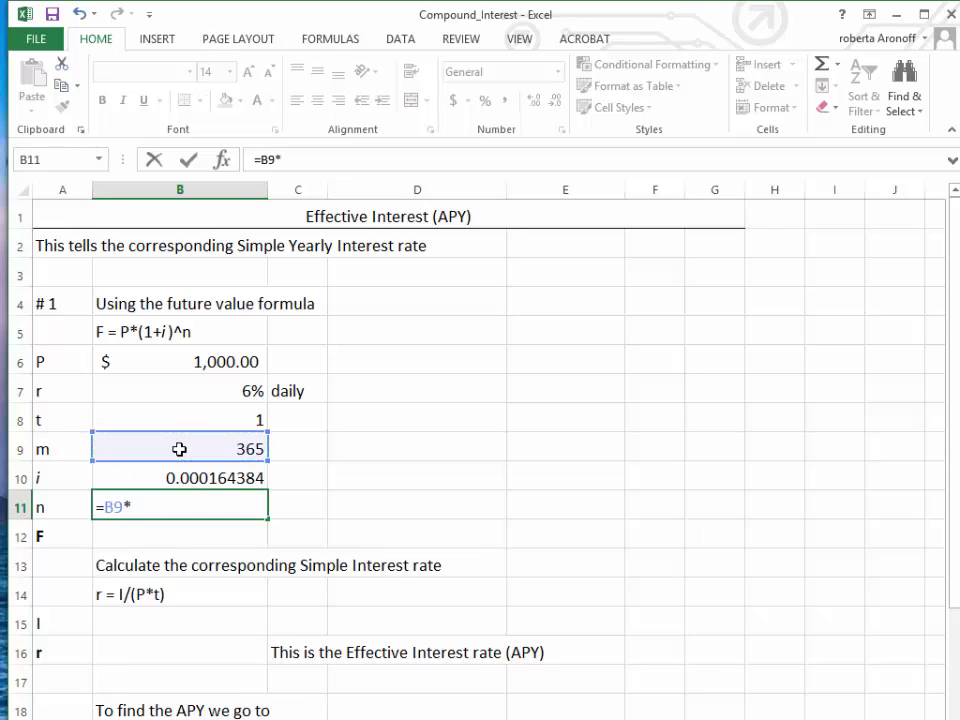
pyautogui.click(185, 419)
pyautogui.press('Return')
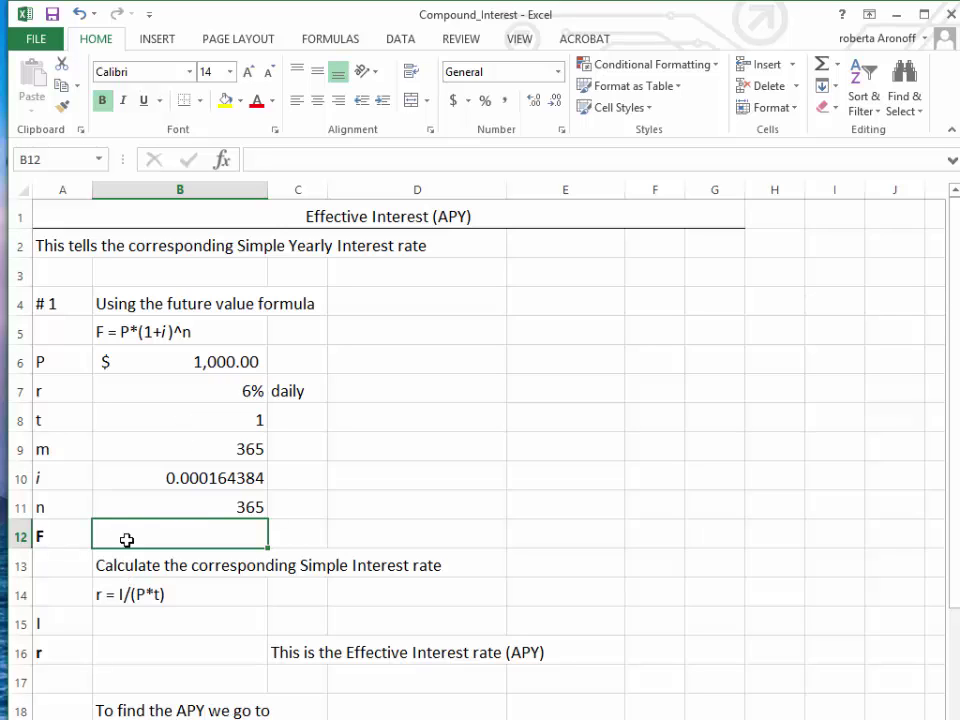
# - Calculate the future value F in cell B12 with =B6*(1+B10)^B11 and give it the Accounting dollar format
pyautogui.write('=')
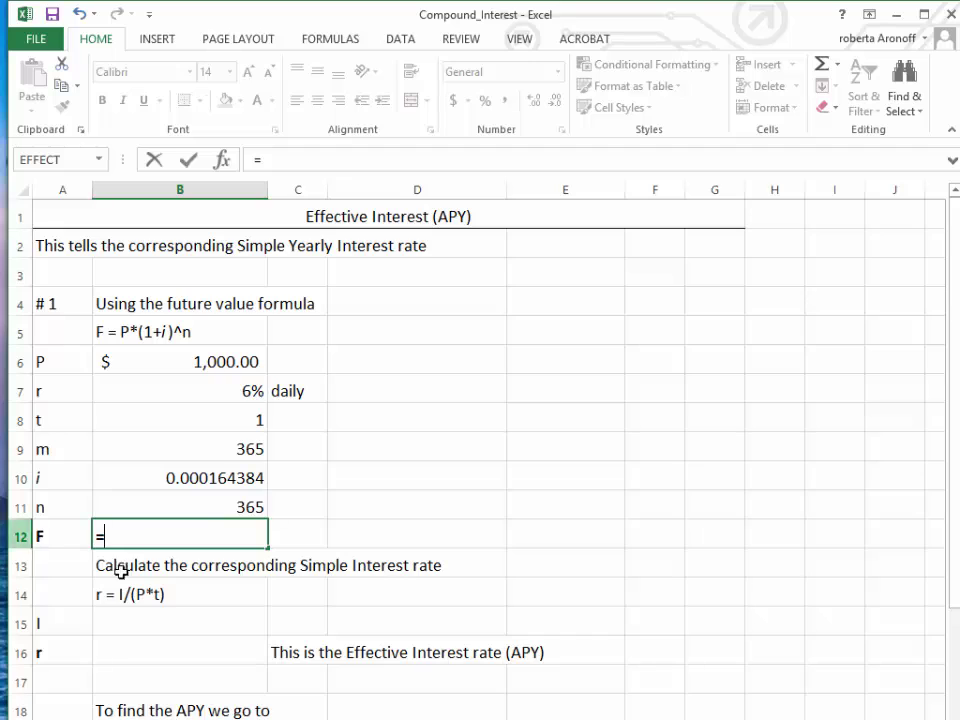
pyautogui.click(171, 355)
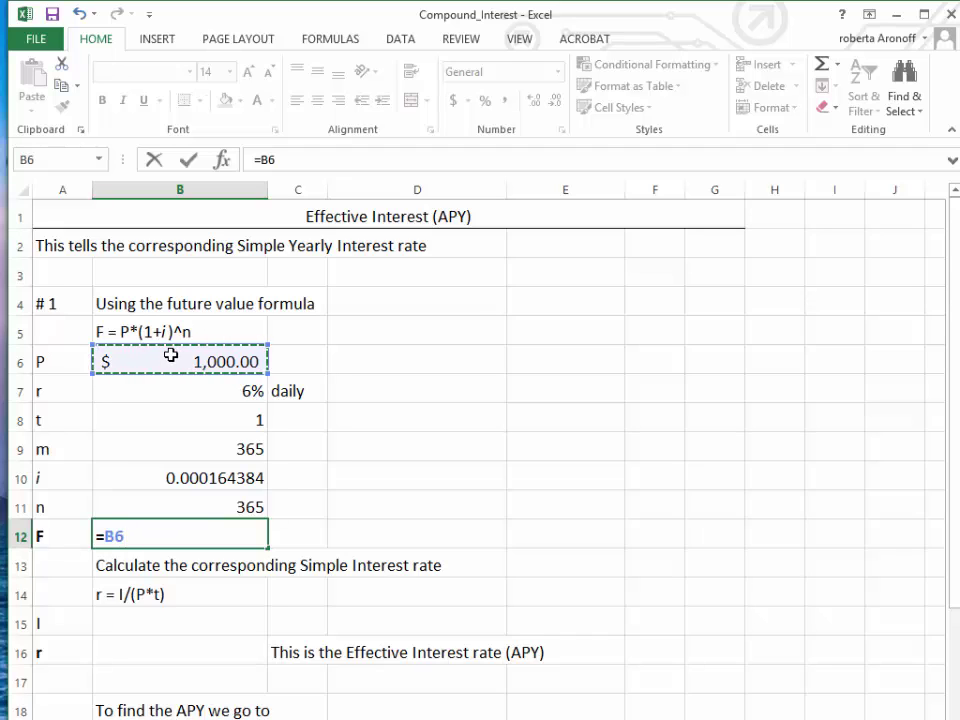
pyautogui.write('*')
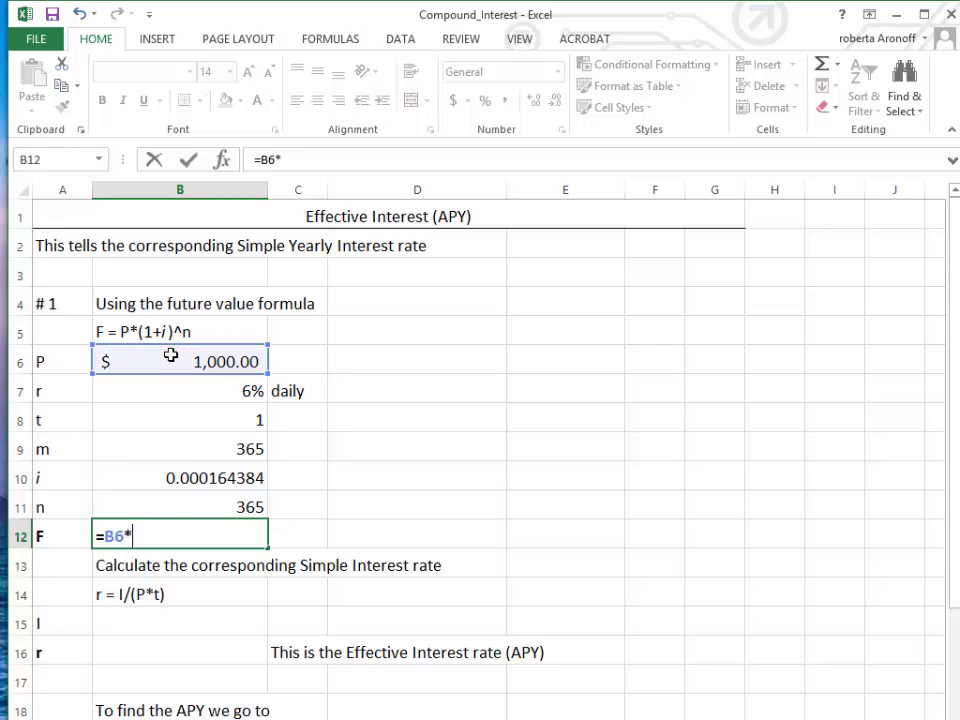
pyautogui.write('(1+')
pyautogui.click(179, 482)
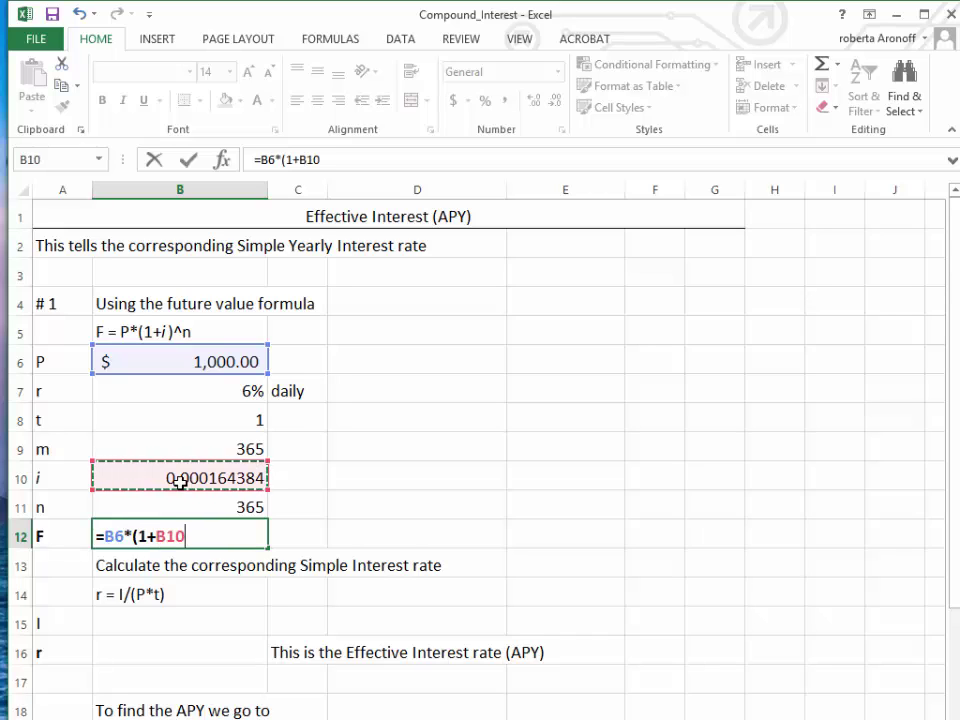
pyautogui.write(')^')
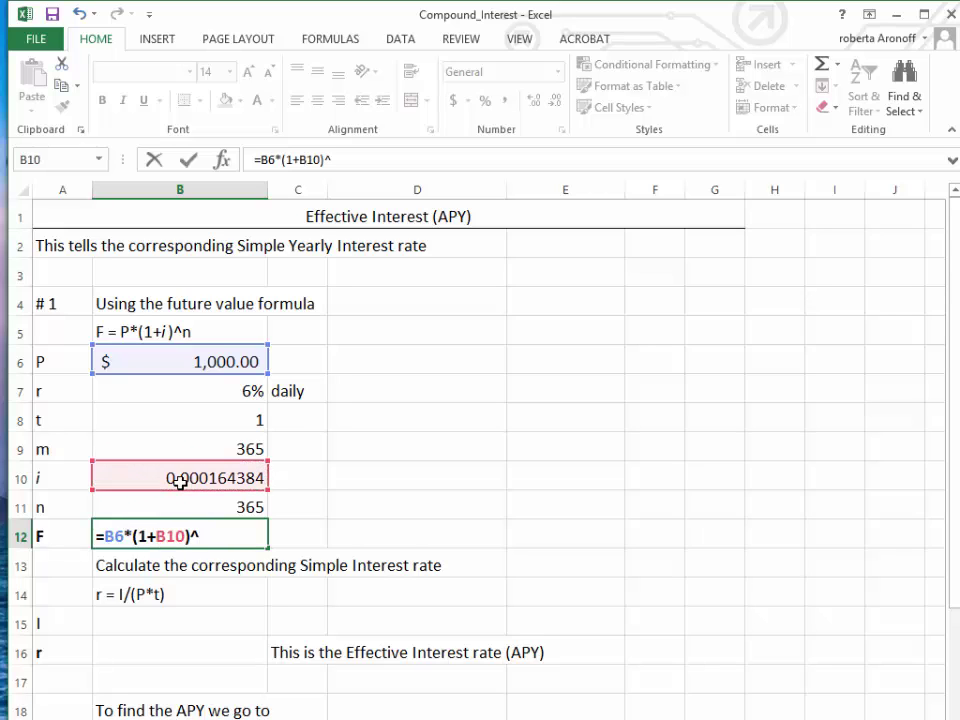
pyautogui.click(203, 507)
pyautogui.press('Return')
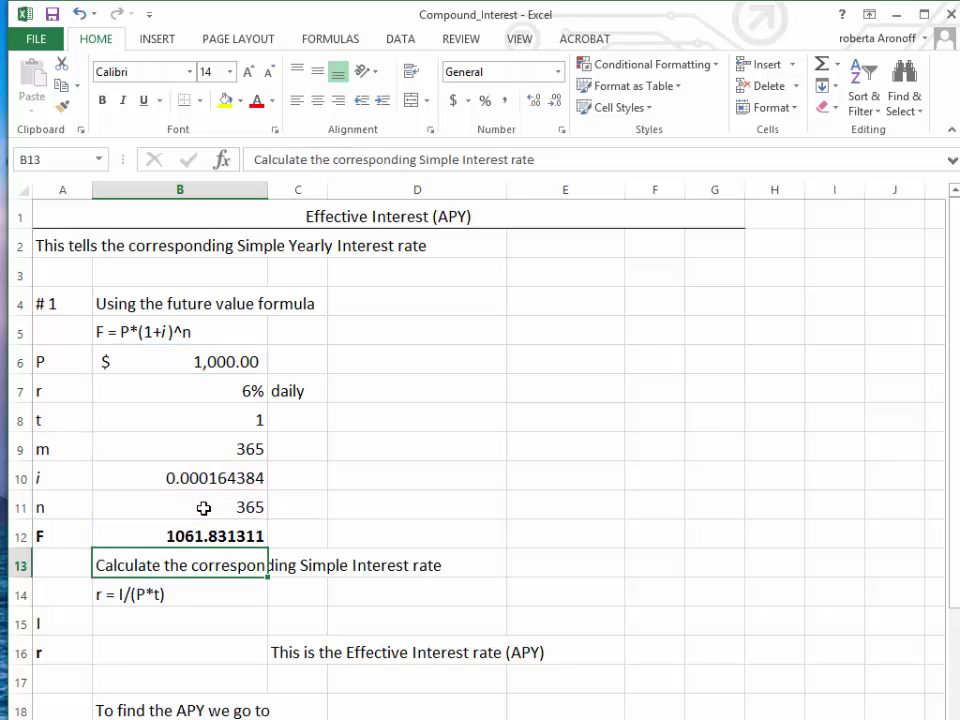
pyautogui.click(195, 536)
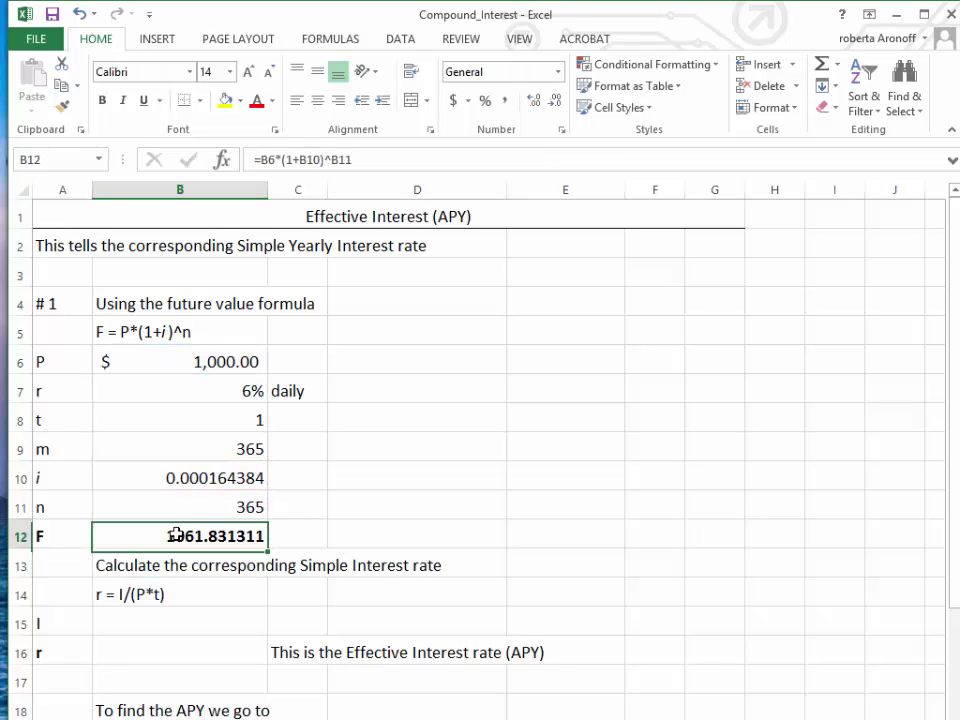
pyautogui.click(453, 100)
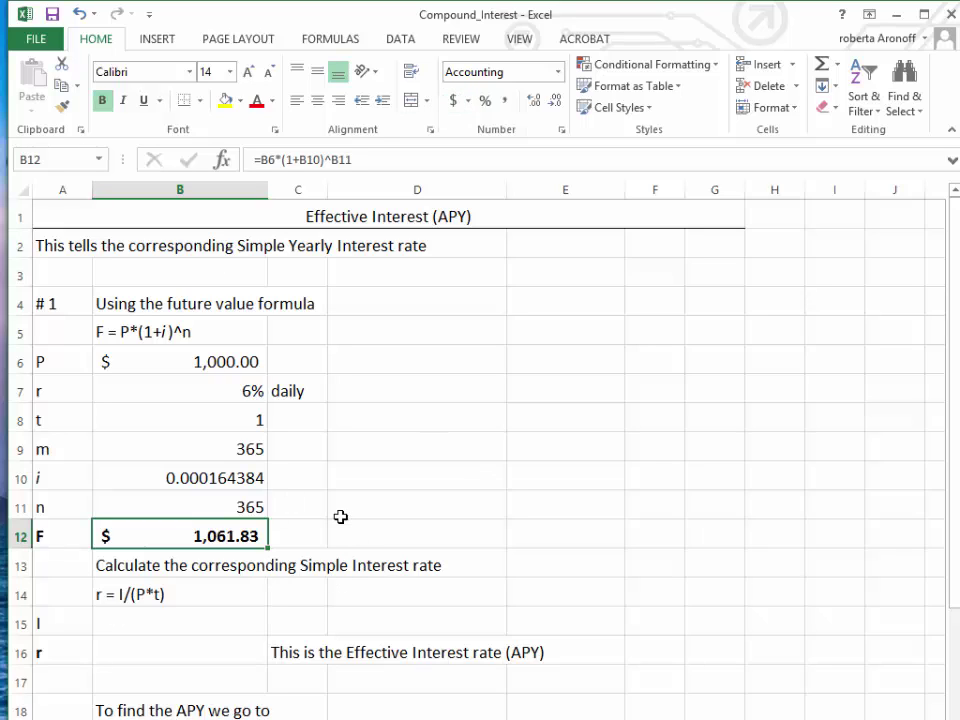
# - Calculate the interest I in cell B15 with the formula =B12-B6
pyautogui.click(117, 621)
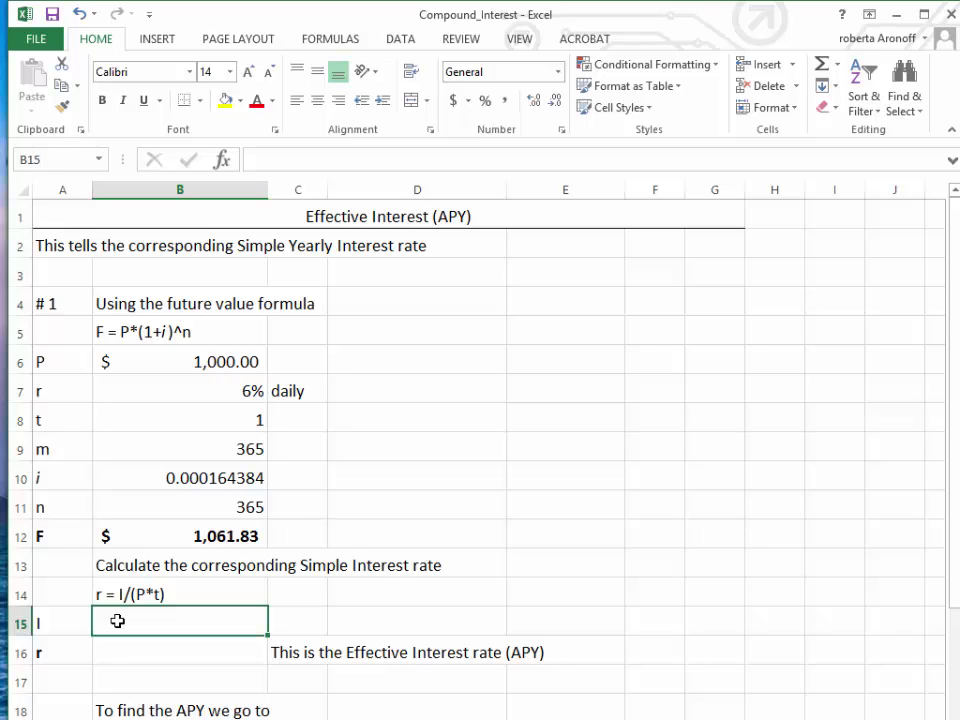
pyautogui.write('=')
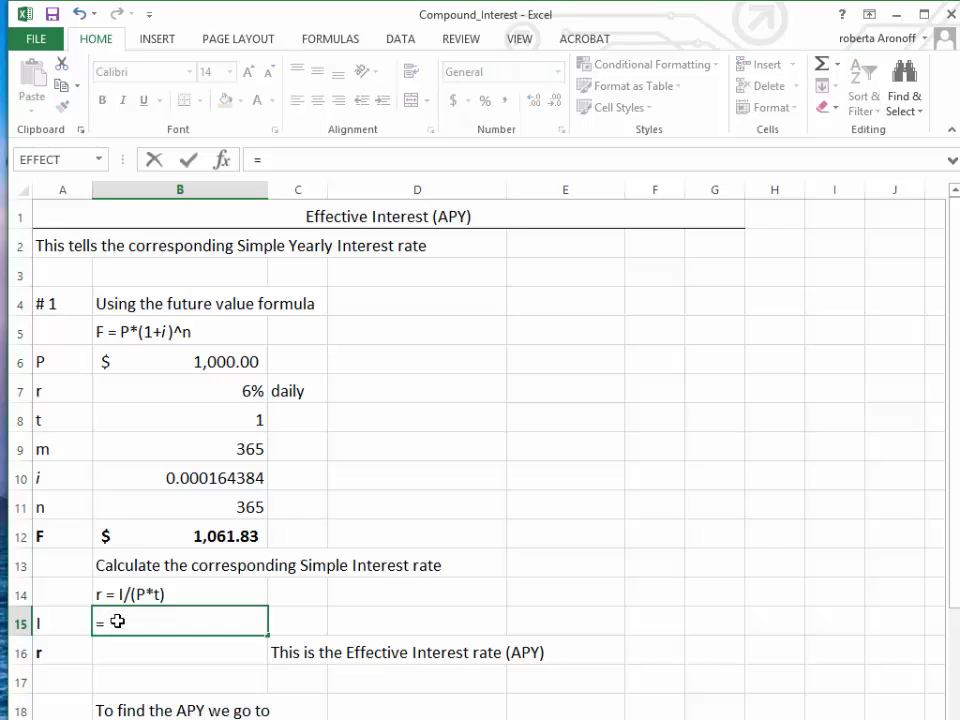
pyautogui.click(172, 540)
pyautogui.write('-')
pyautogui.click(178, 360)
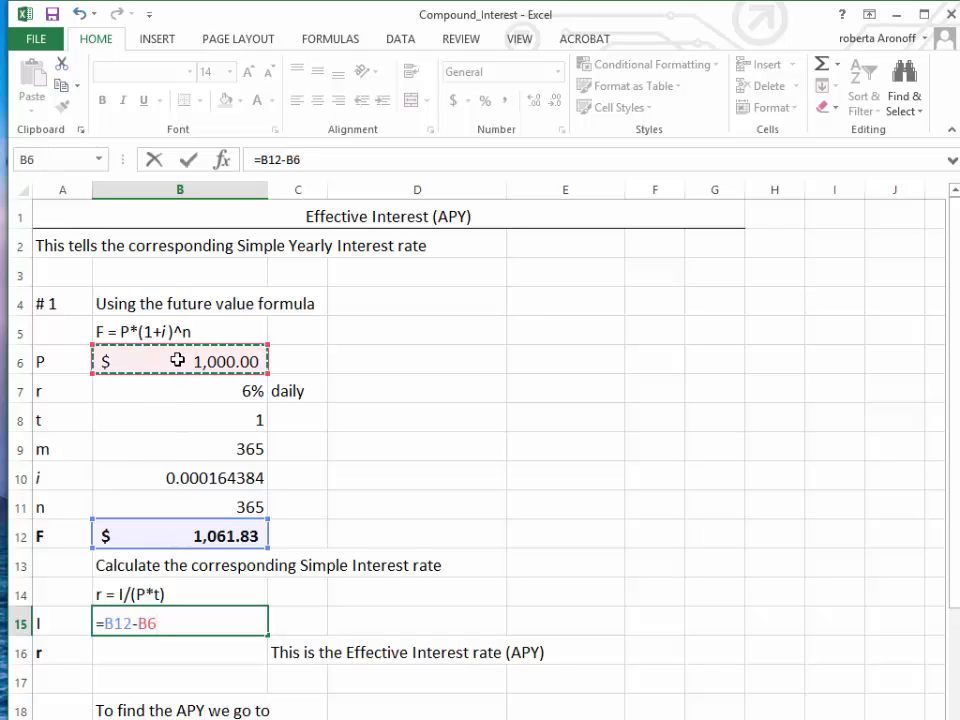
pyautogui.press('Return')
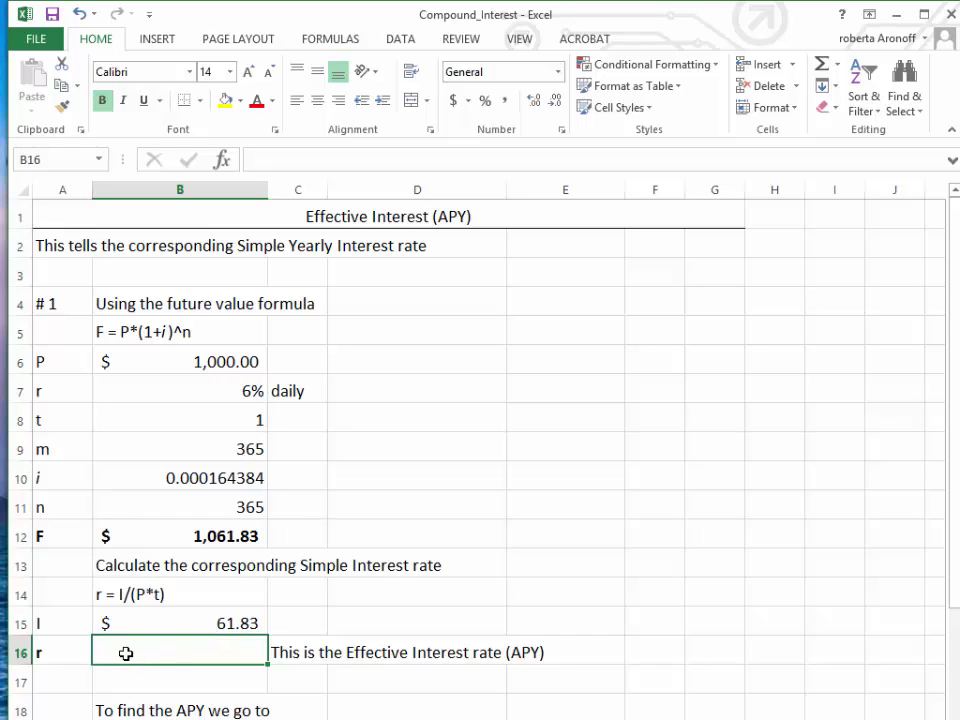
# - Calculate the simple interest rate r in cell B16 with the formula =B15/(B6*B8)
pyautogui.write('=')
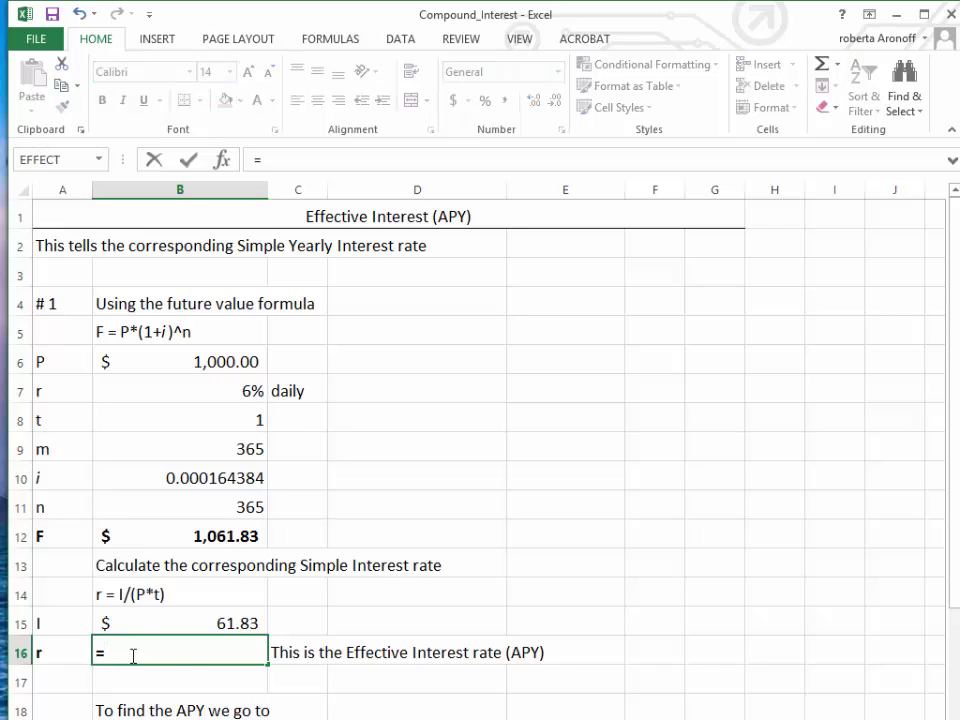
pyautogui.click(212, 622)
pyautogui.write('/')
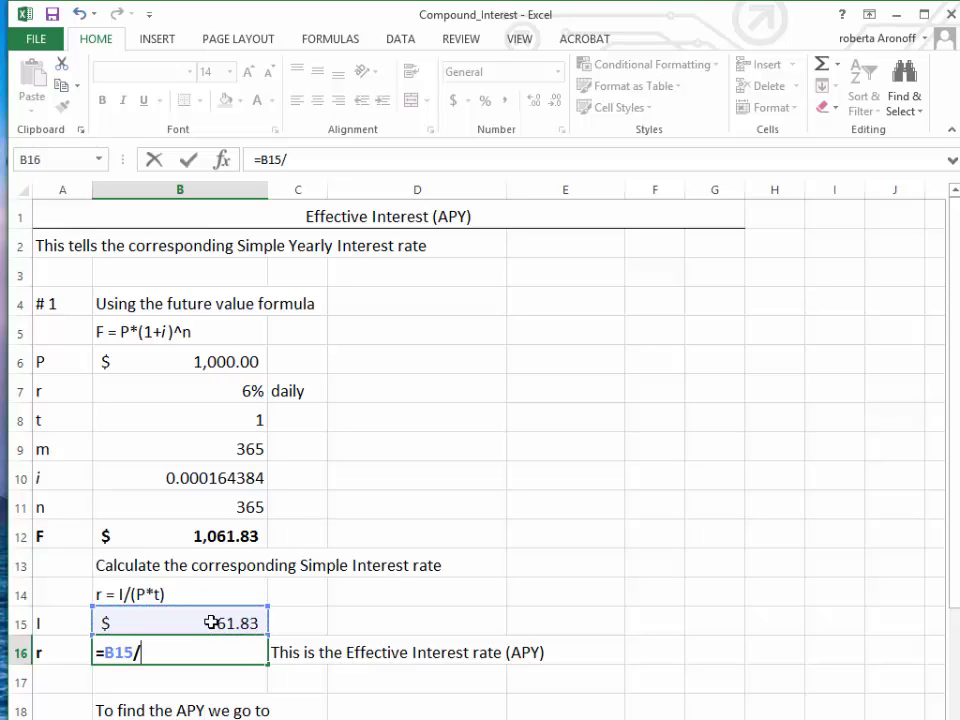
pyautogui.write('*(')
pyautogui.press('BackSpace')
pyautogui.press('BackSpace')
pyautogui.write('(')
pyautogui.click(166, 366)
pyautogui.write('*')
pyautogui.click(176, 423)
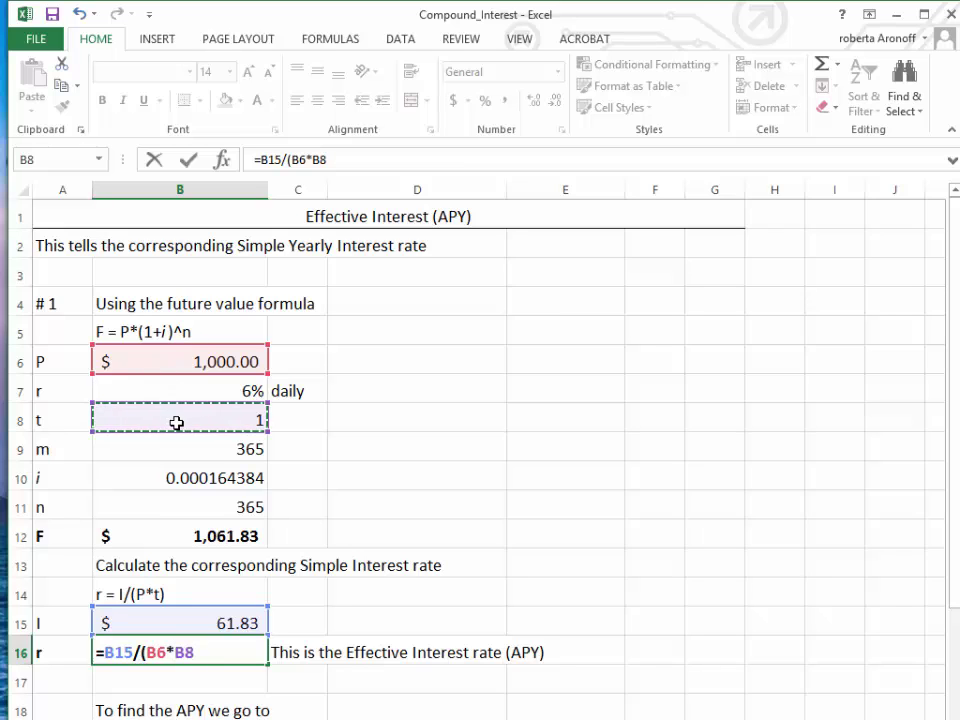
pyautogui.write(')')
pyautogui.press('Return')
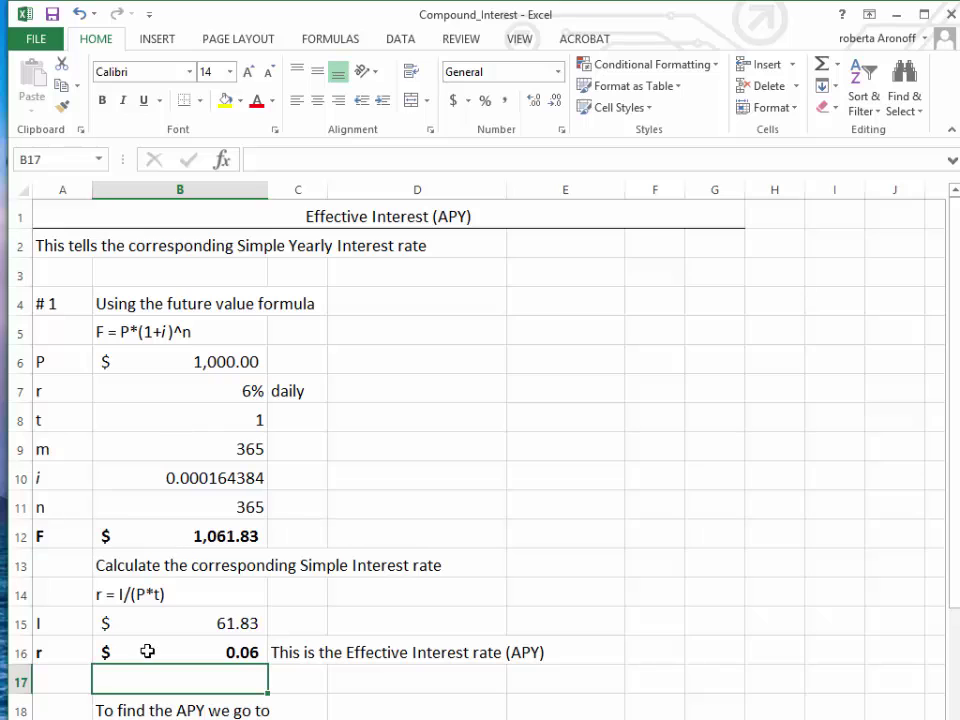
# - Change the number format of the rate r in cell B16 to General
pyautogui.click(147, 651)
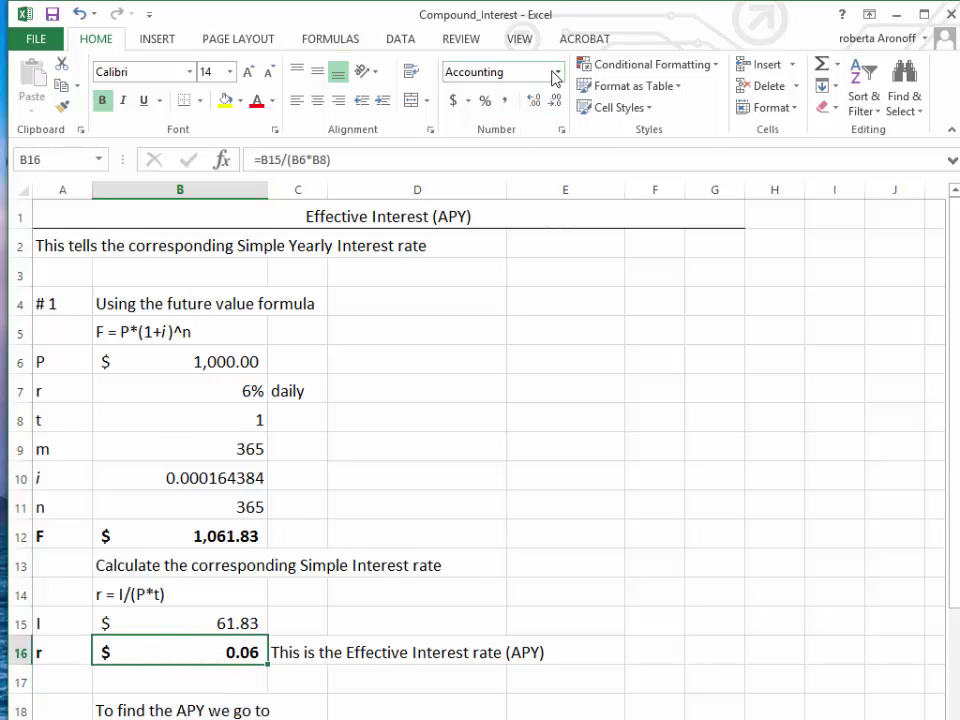
pyautogui.click(556, 73)
pyautogui.click(548, 102)
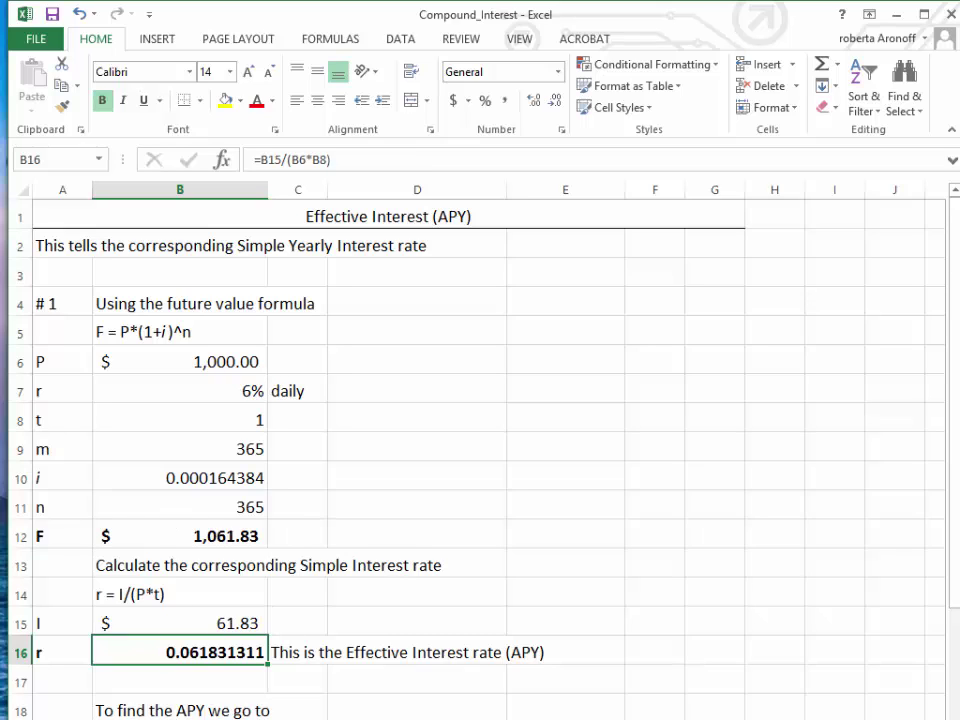
# - Calculate the APY in cell B27 with the EFFECT function, using B25 as the nominal rate and B26 as npery
pyautogui.scroll(-2, 363, 440)
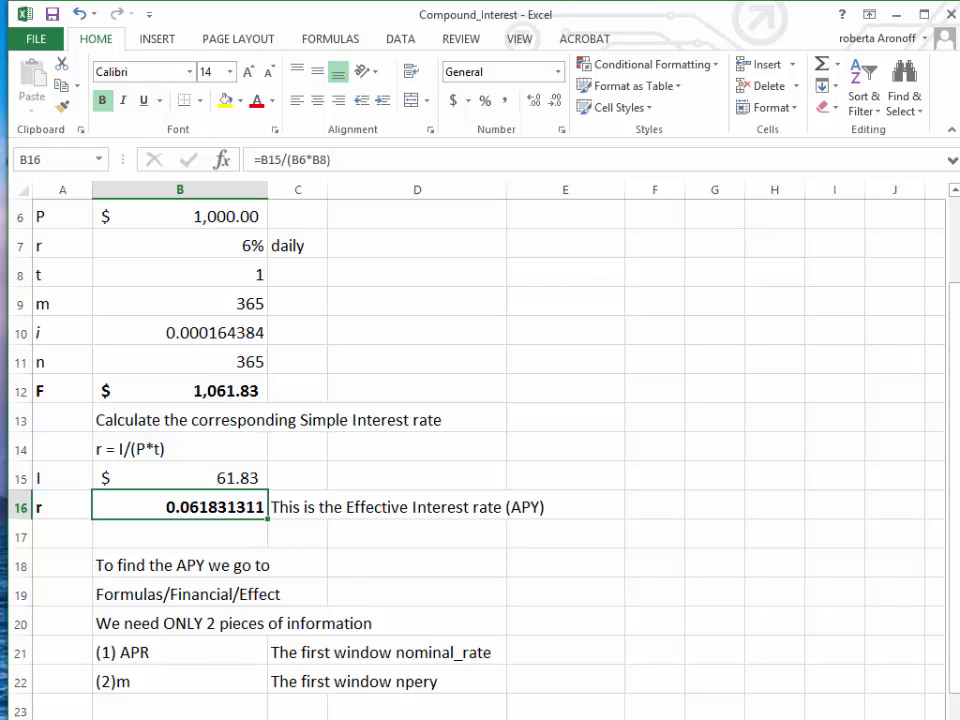
pyautogui.scroll(-1, 363, 440)
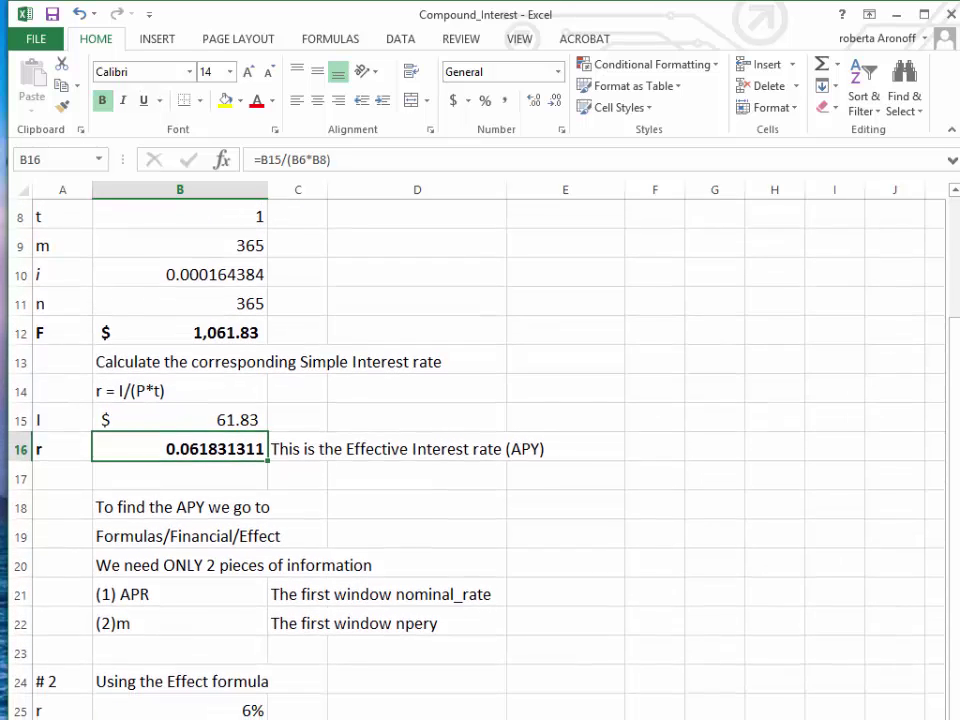
pyautogui.scroll(-1, 363, 440)
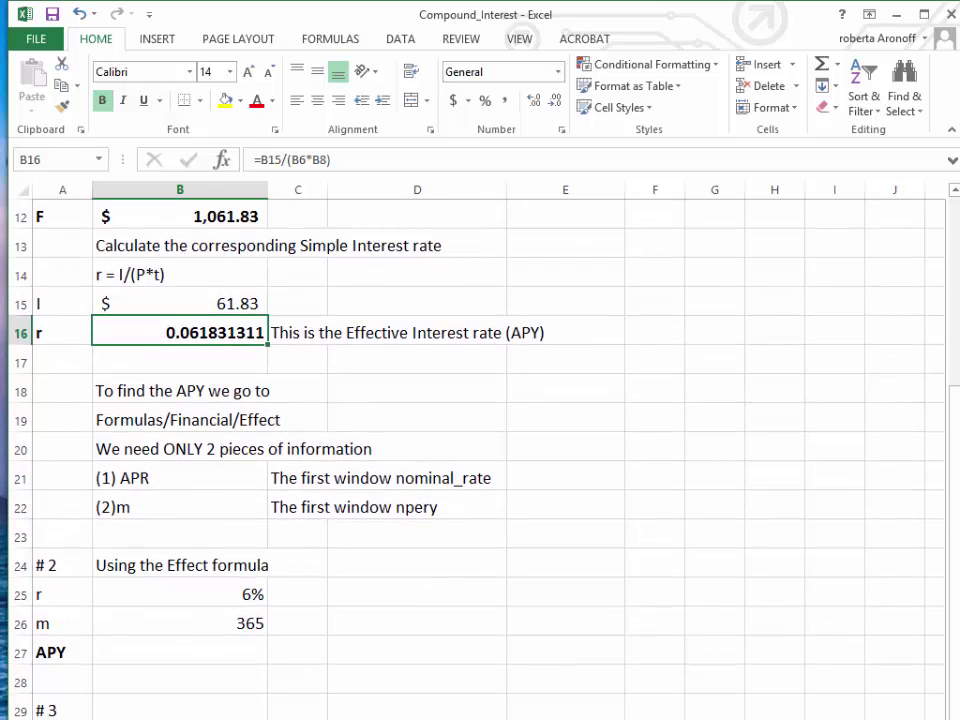
pyautogui.scroll(-1, 363, 440)
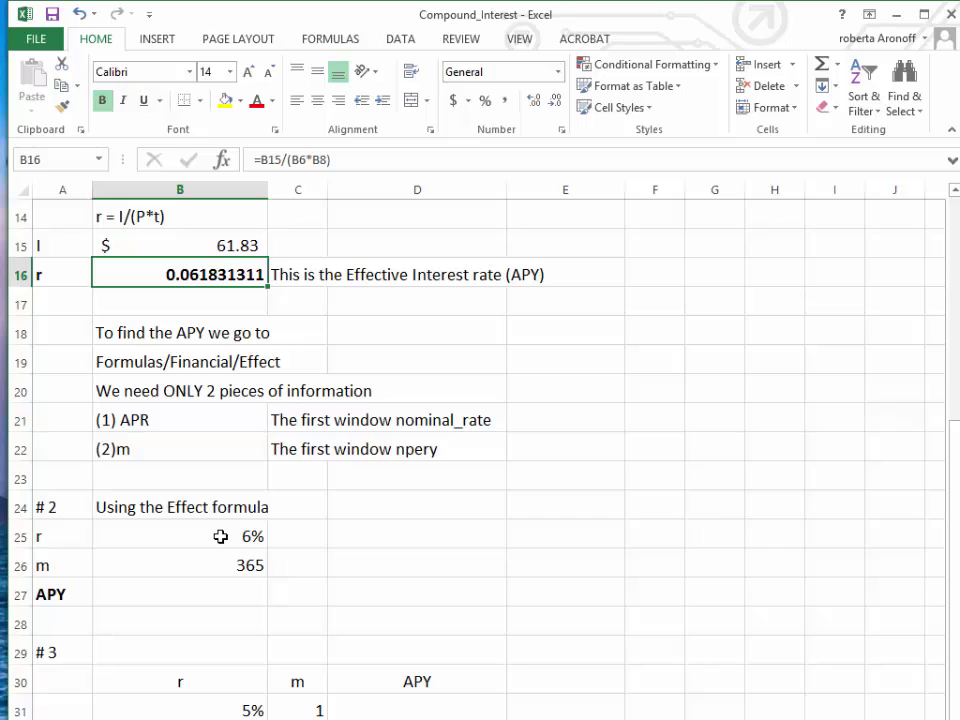
pyautogui.click(171, 591)
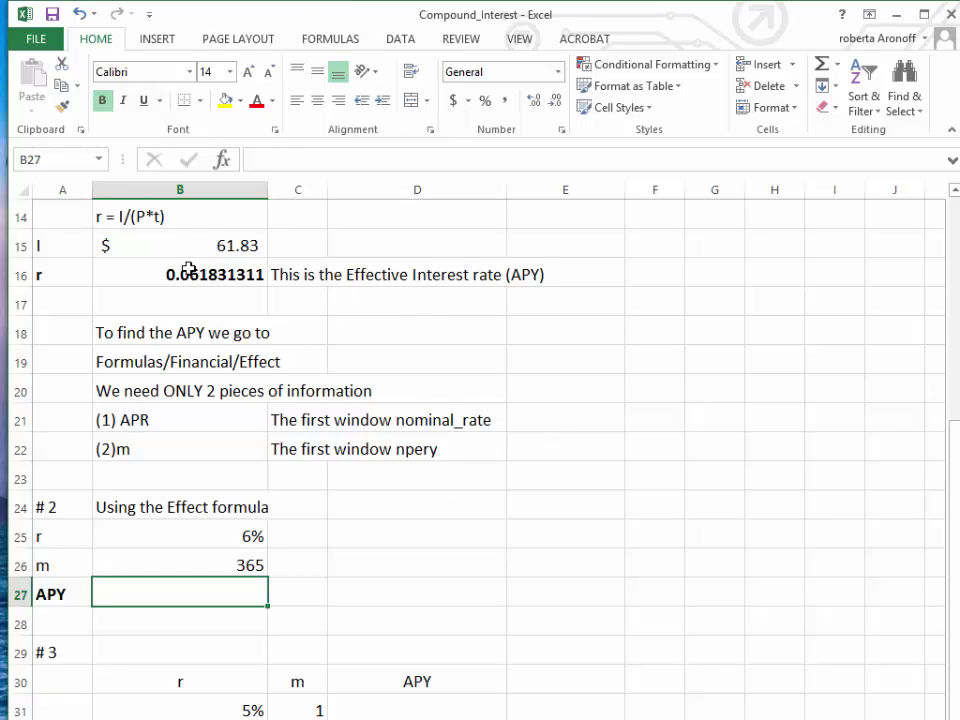
pyautogui.click(331, 39)
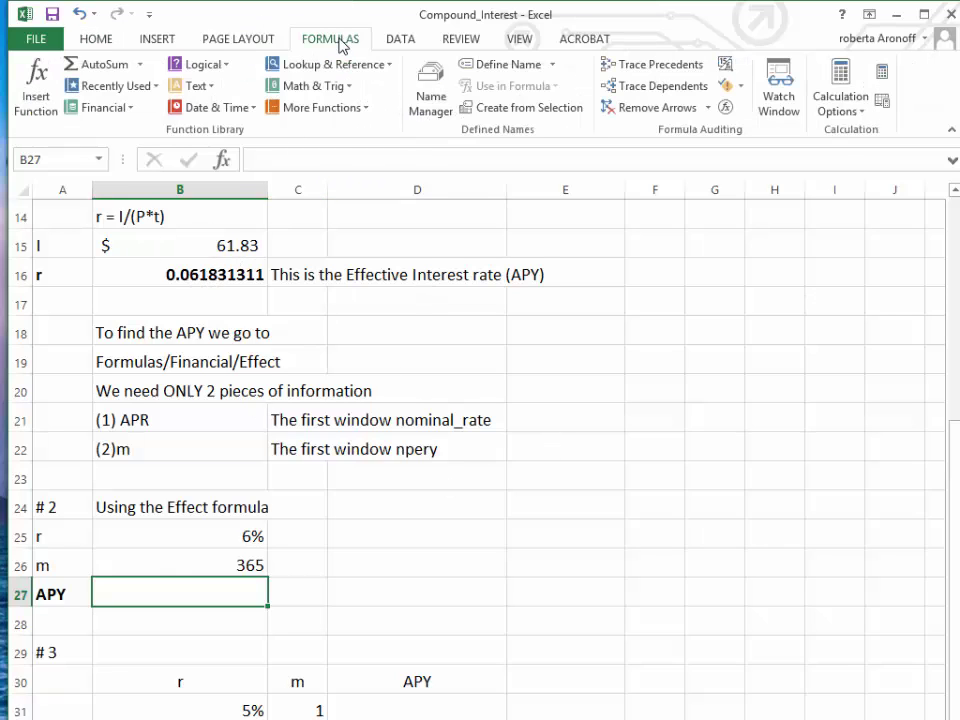
pyautogui.click(118, 108)
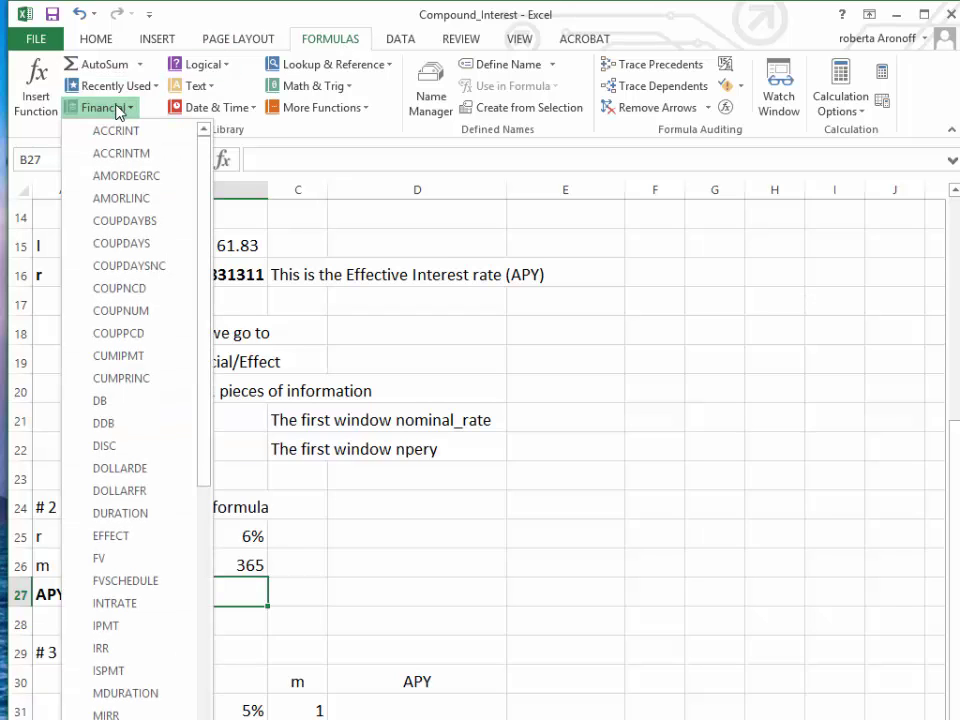
pyautogui.click(112, 536)
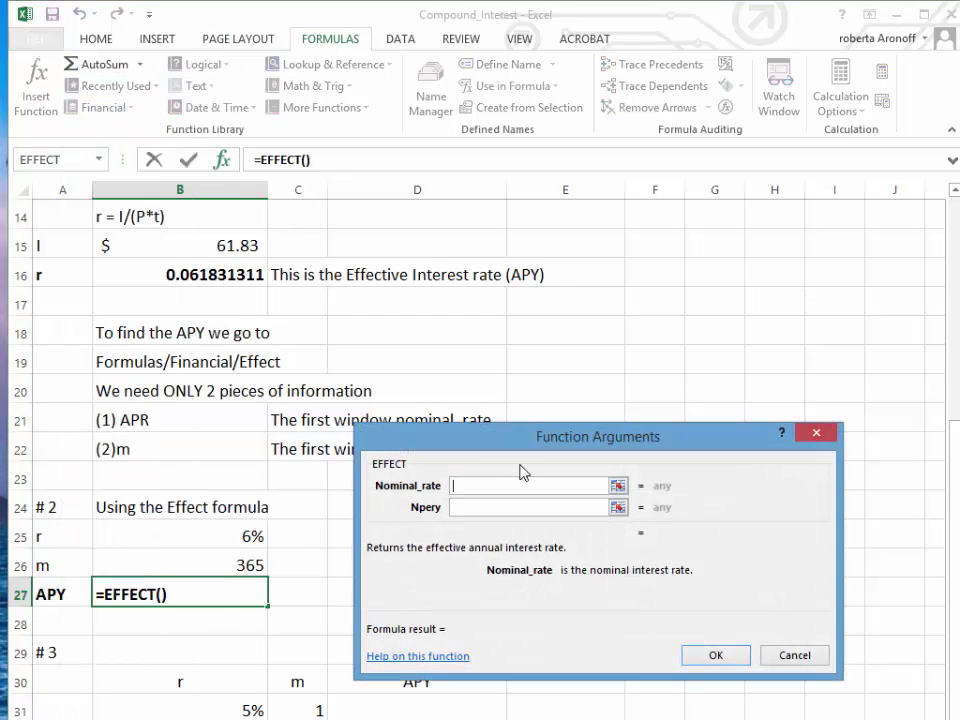
pyautogui.click(215, 541)
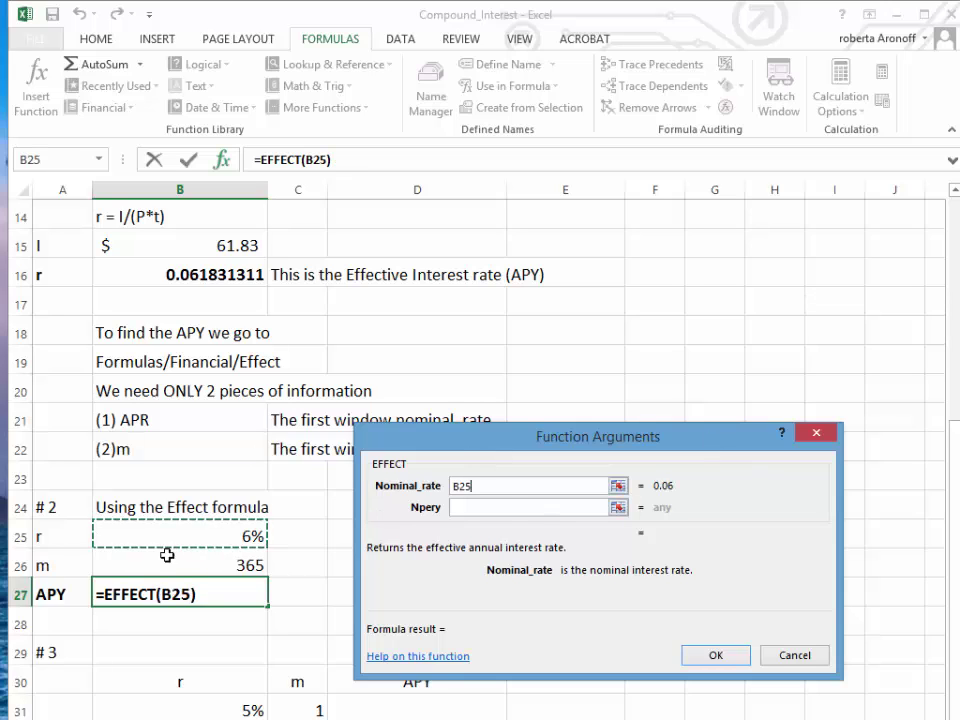
pyautogui.click(491, 510)
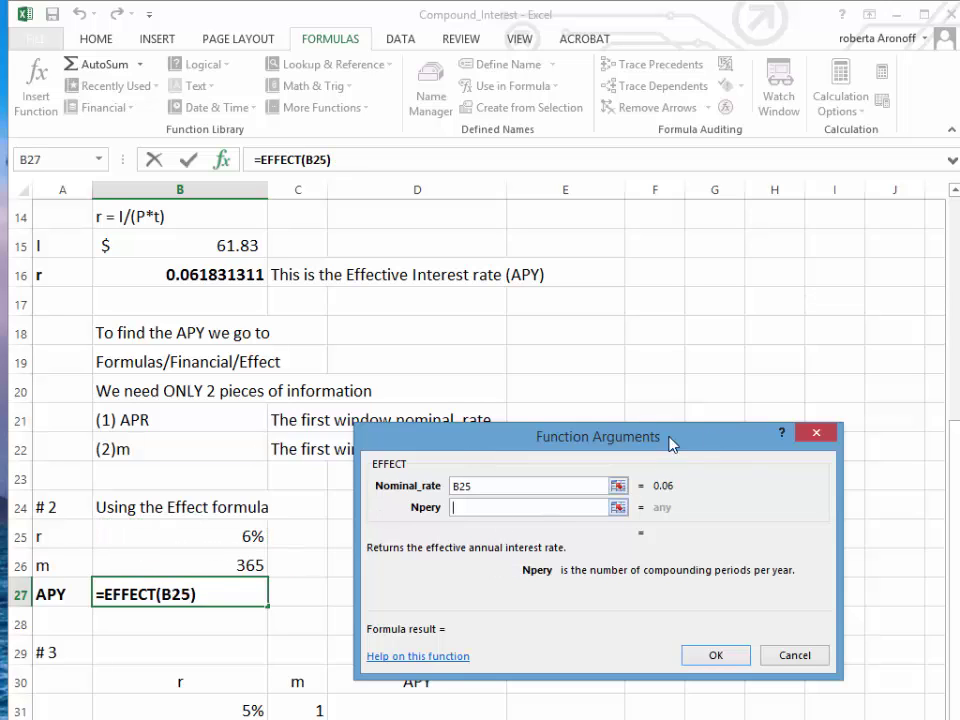
pyautogui.click(198, 566)
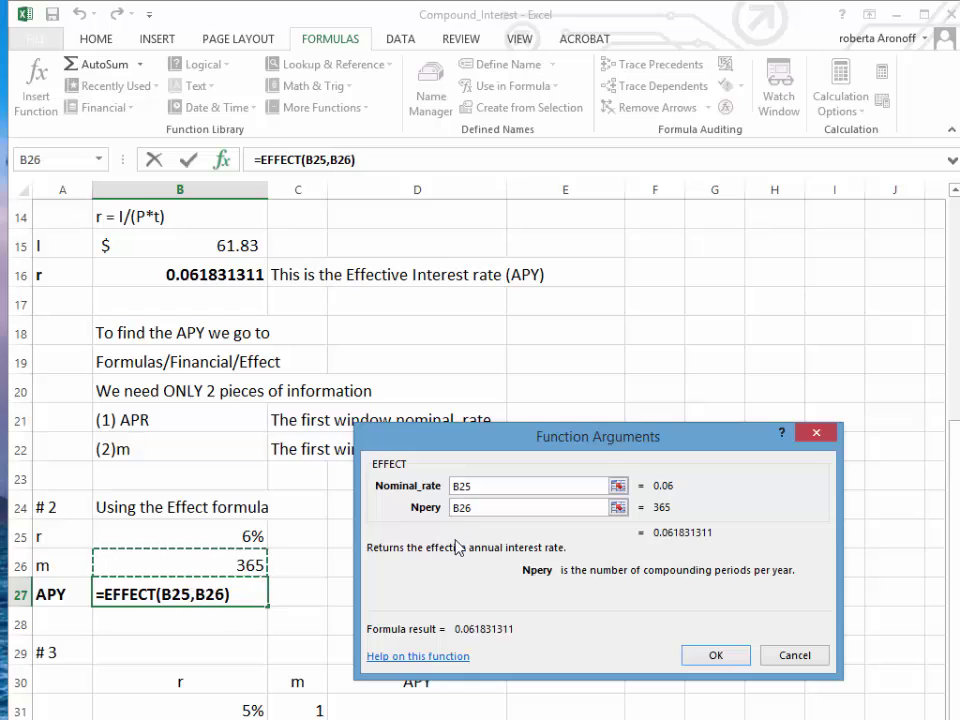
pyautogui.click(717, 660)
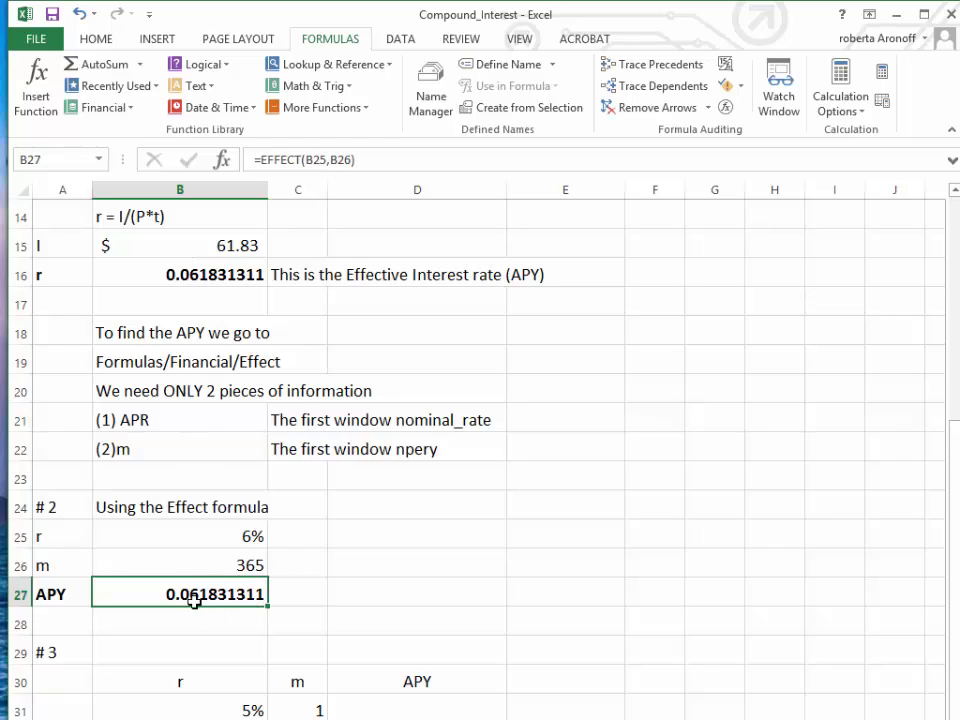
# - Format the APY in cell B27 as a percentage with three decimal places
pyautogui.click(113, 42)
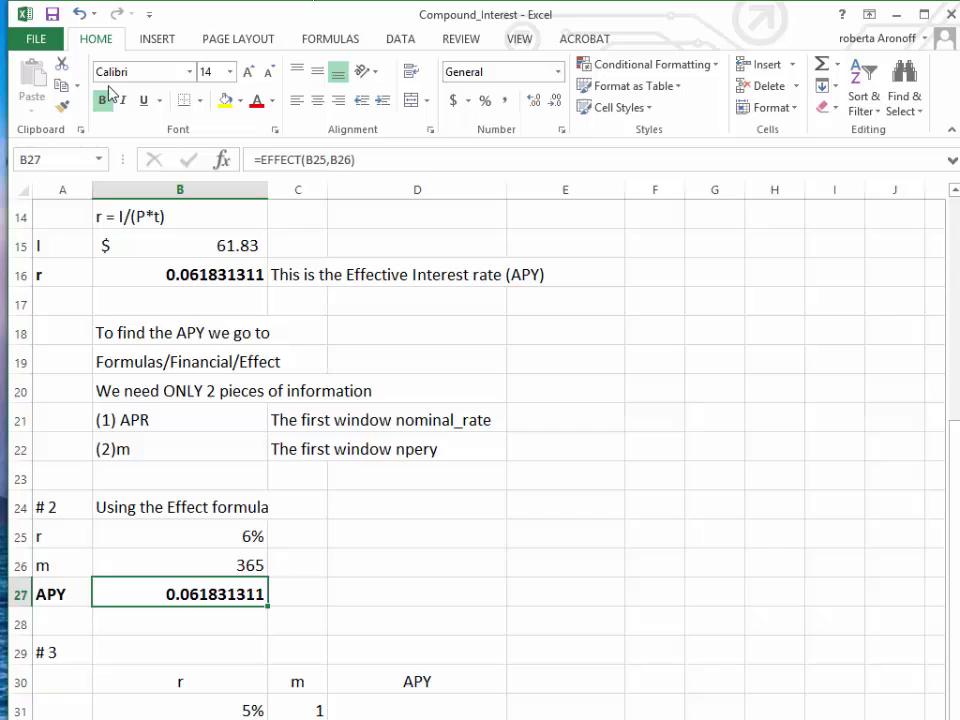
pyautogui.click(484, 101)
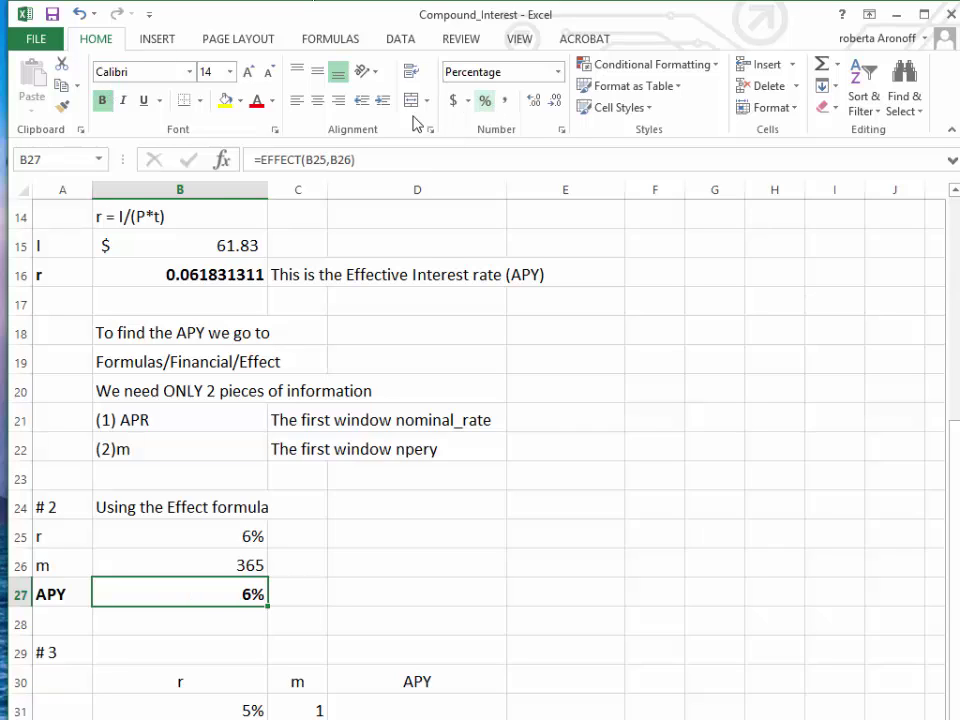
pyautogui.click(533, 104)
pyautogui.click(533, 104)
pyautogui.click(533, 104)
pyautogui.click(533, 104)
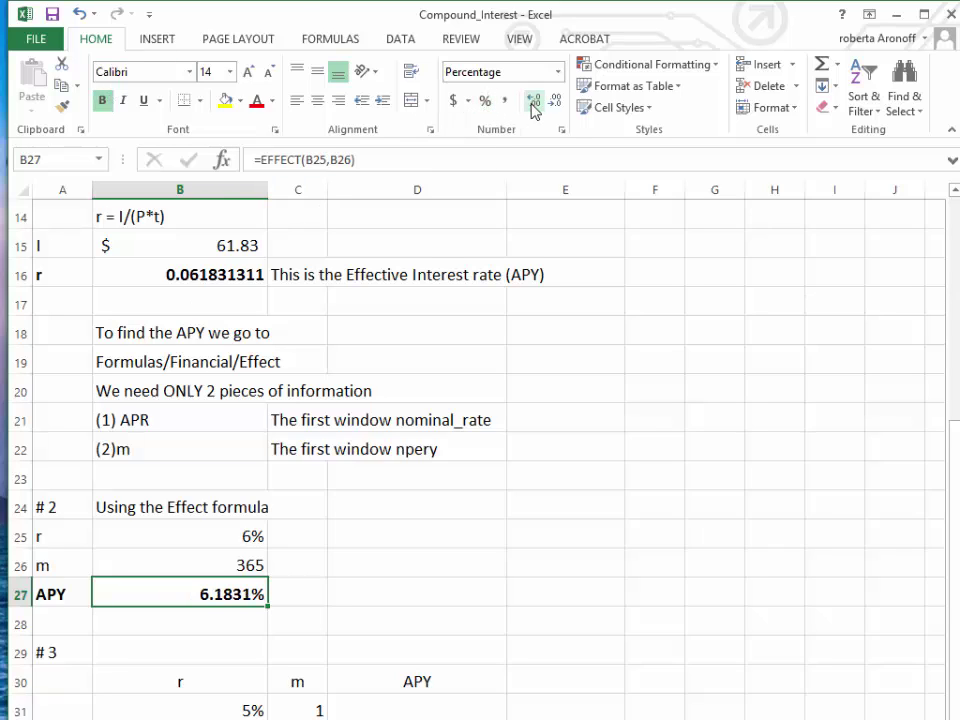
pyautogui.click(533, 104)
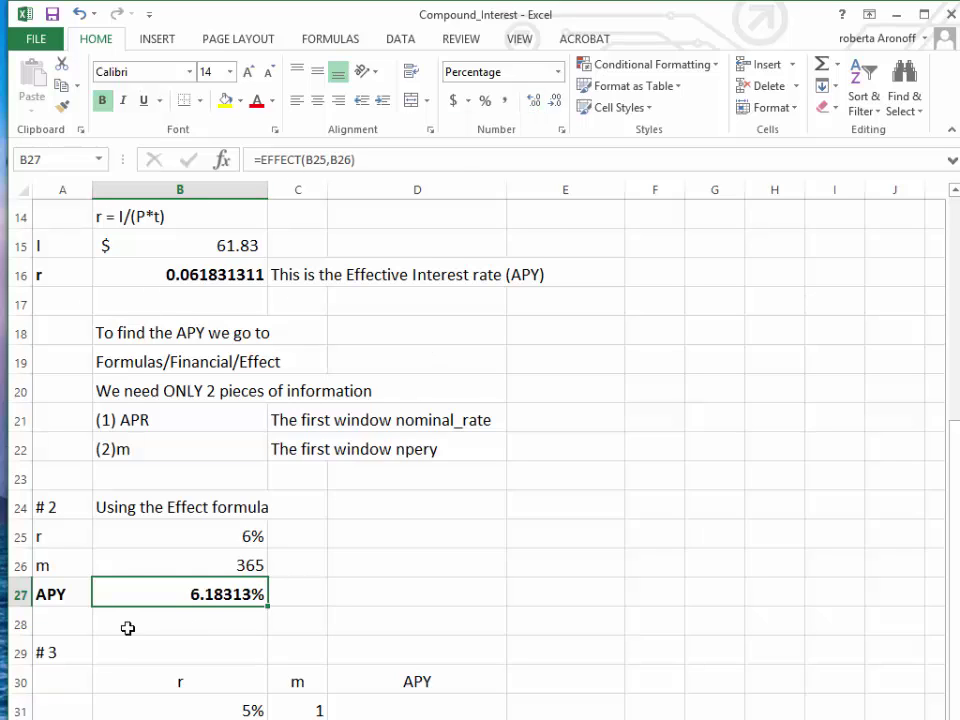
pyautogui.click(553, 102)
pyautogui.click(553, 102)
# - Examine the list of compounding periods m in cells C31 to C37 of problem #3
pyautogui.scroll(-3, 480, 450)
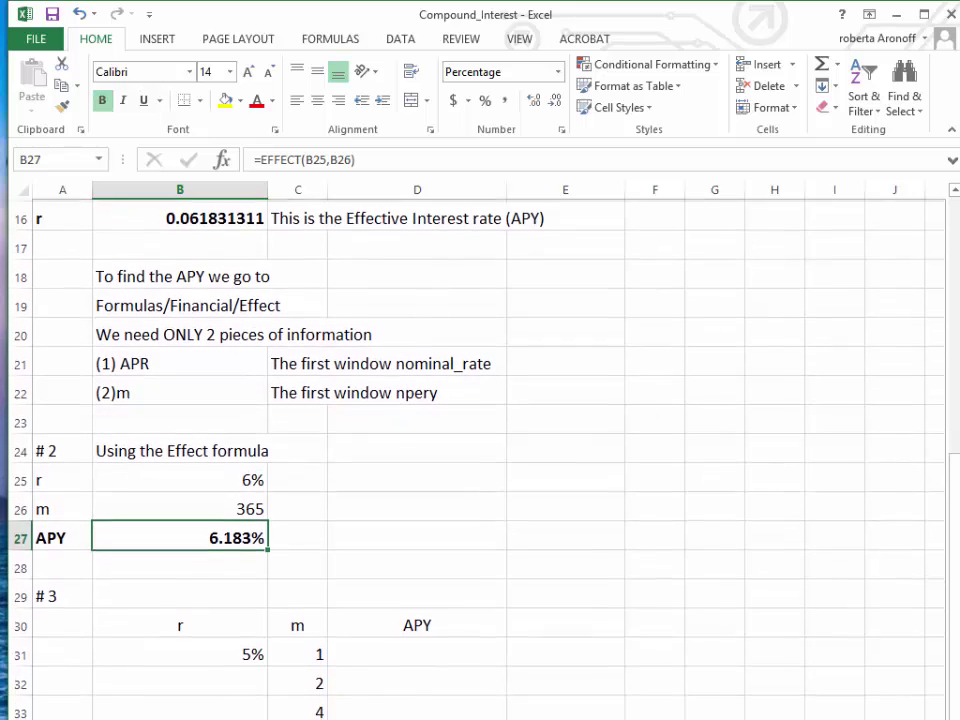
pyautogui.scroll(-2, 480, 450)
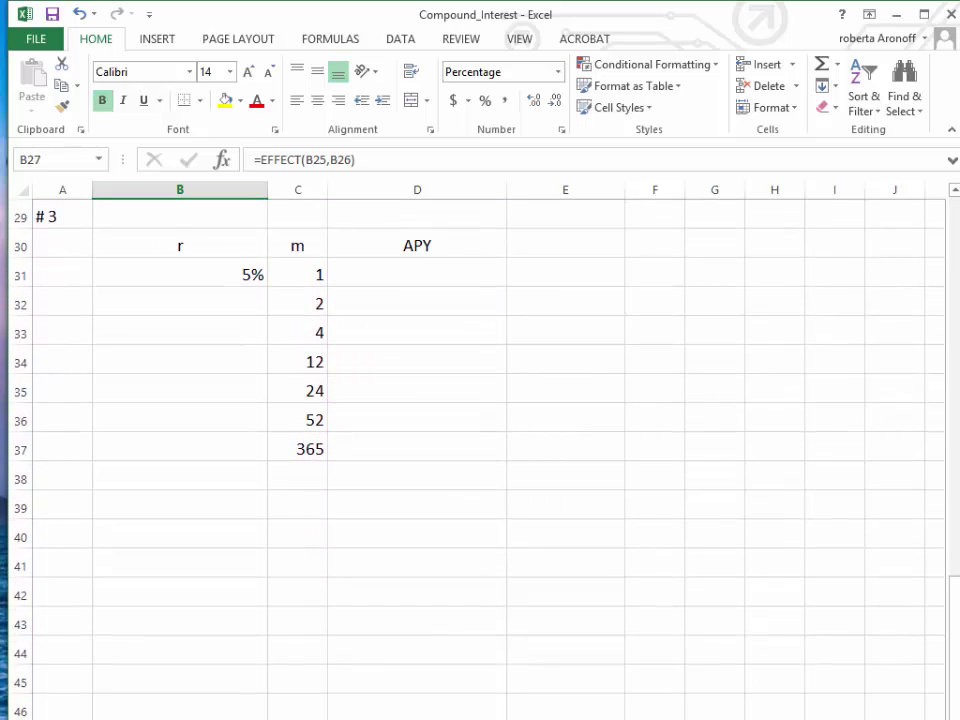
pyautogui.click(307, 272)
pyautogui.click(311, 306)
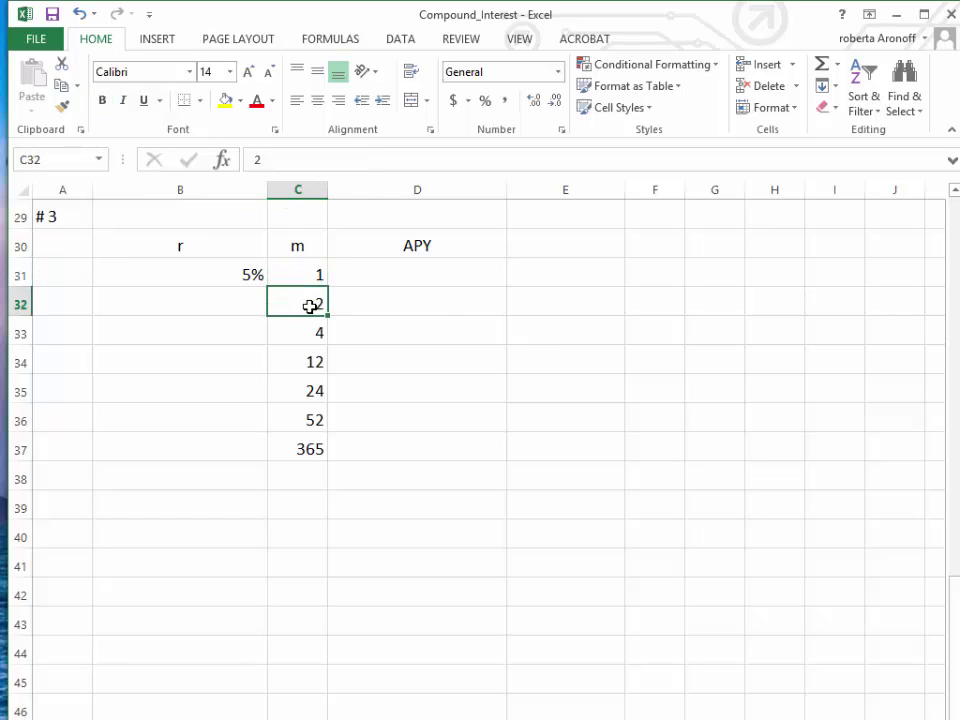
pyautogui.click(312, 329)
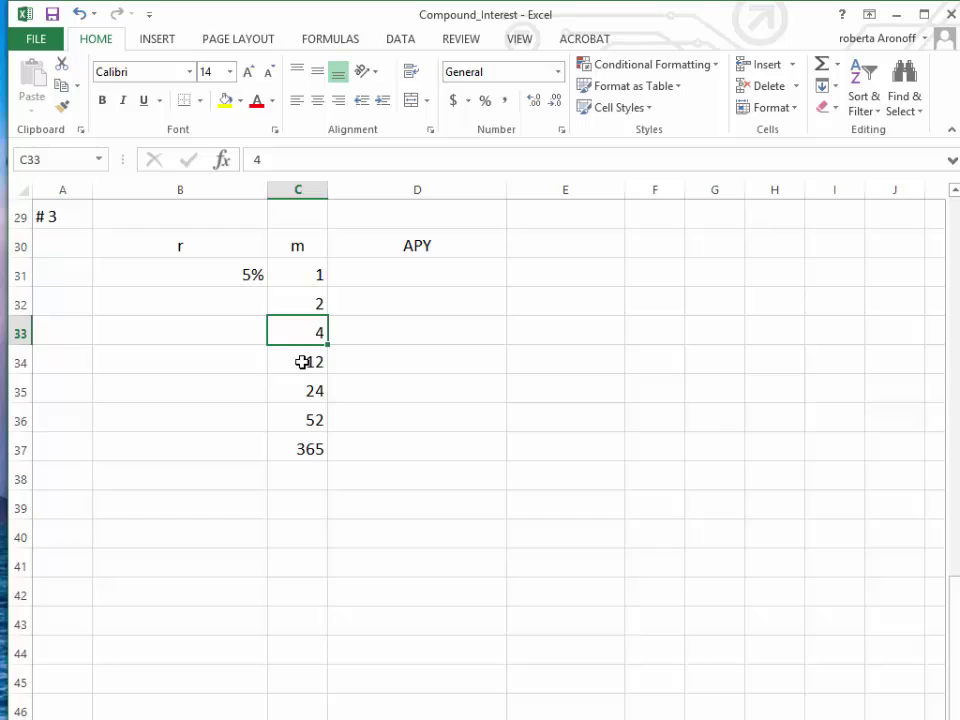
pyautogui.click(302, 362)
pyautogui.click(298, 393)
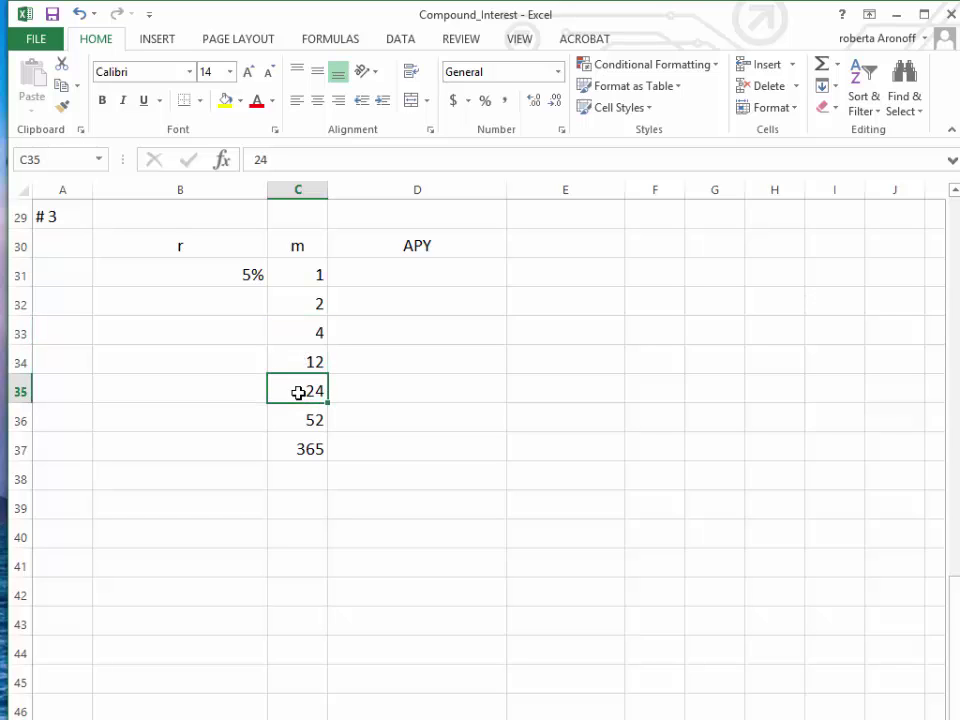
pyautogui.click(301, 419)
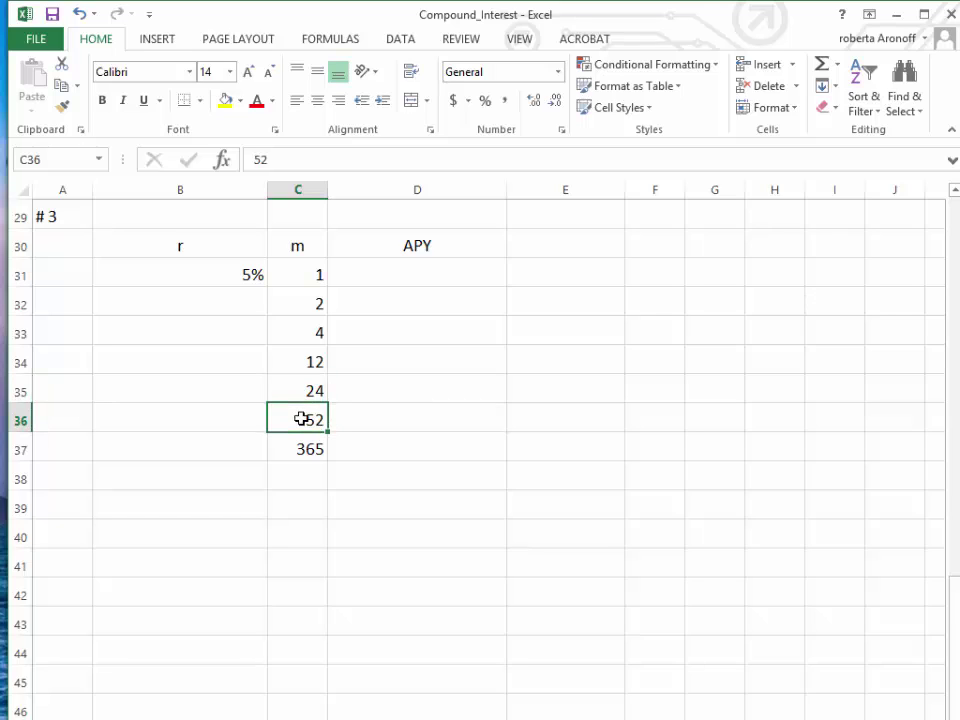
pyautogui.click(296, 449)
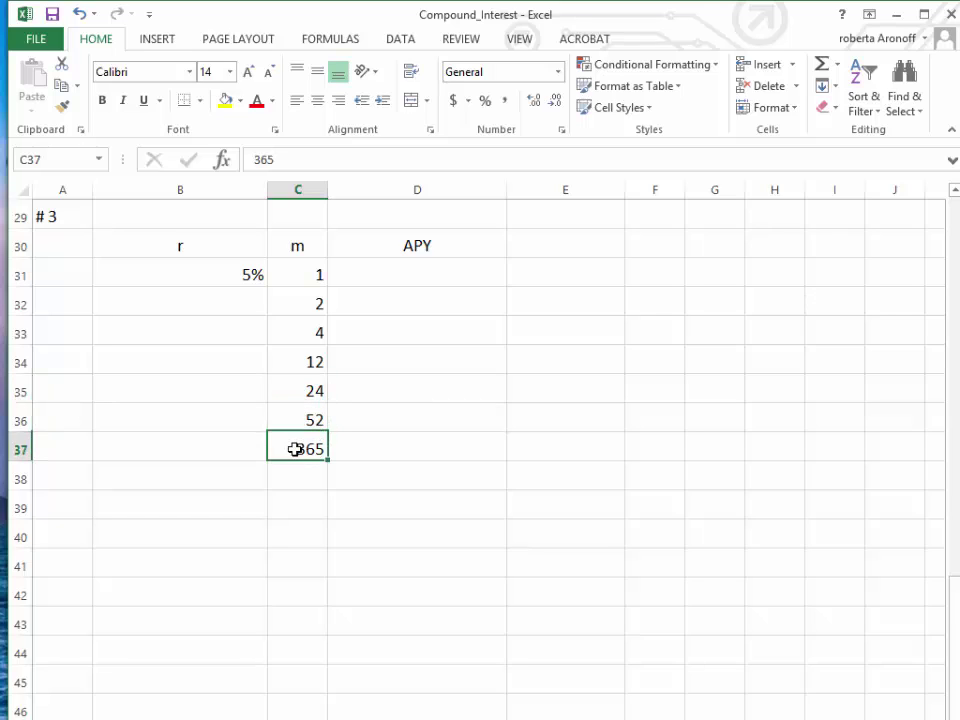
# - Calculate the APY in cell D31 with =EFFECT($B$31,C31), keeping the nominal rate as an absolute reference
pyautogui.click(394, 273)
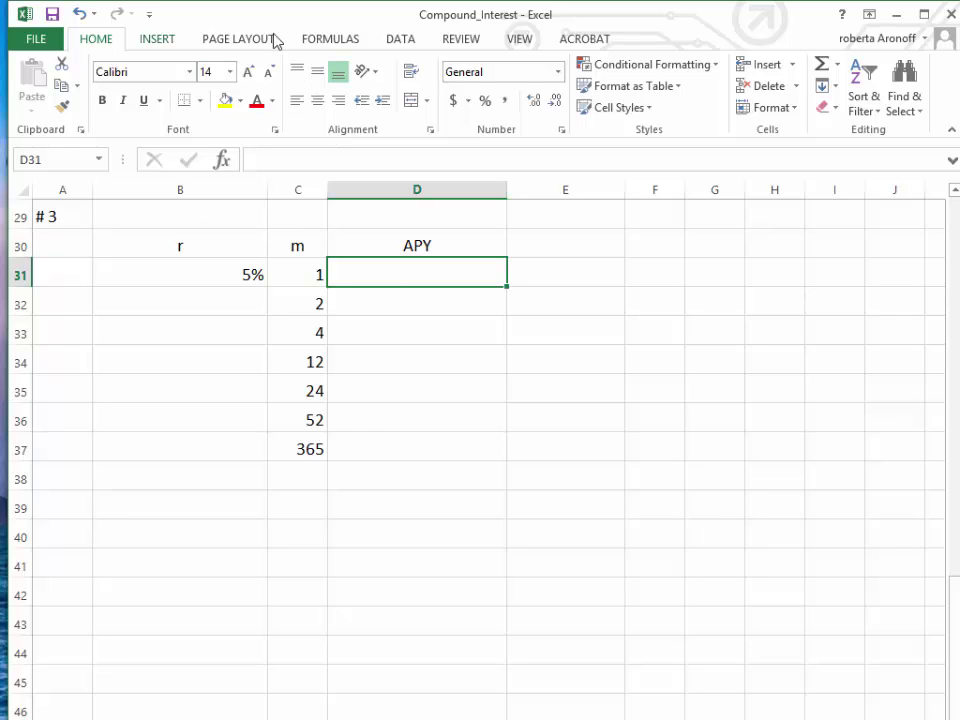
pyautogui.click(344, 42)
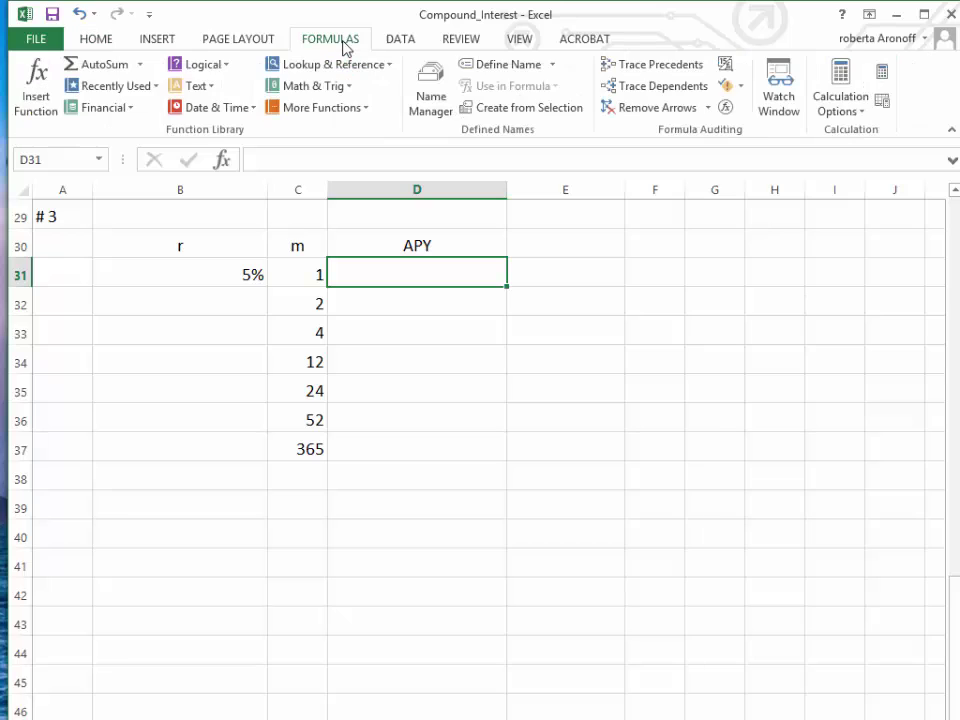
pyautogui.click(108, 88)
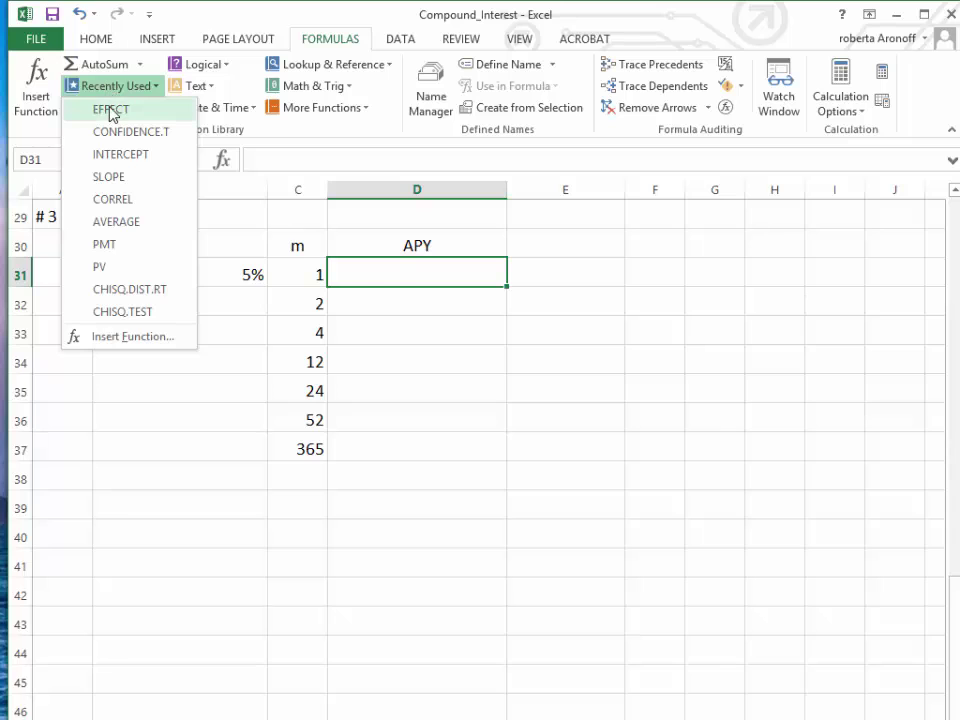
pyautogui.click(112, 110)
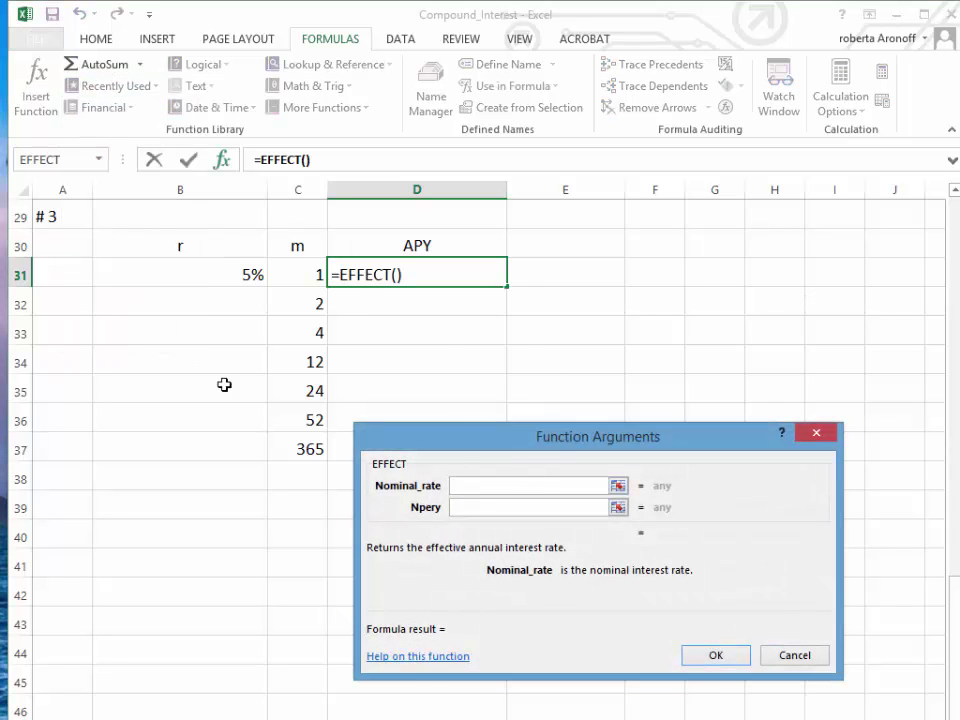
pyautogui.click(236, 275)
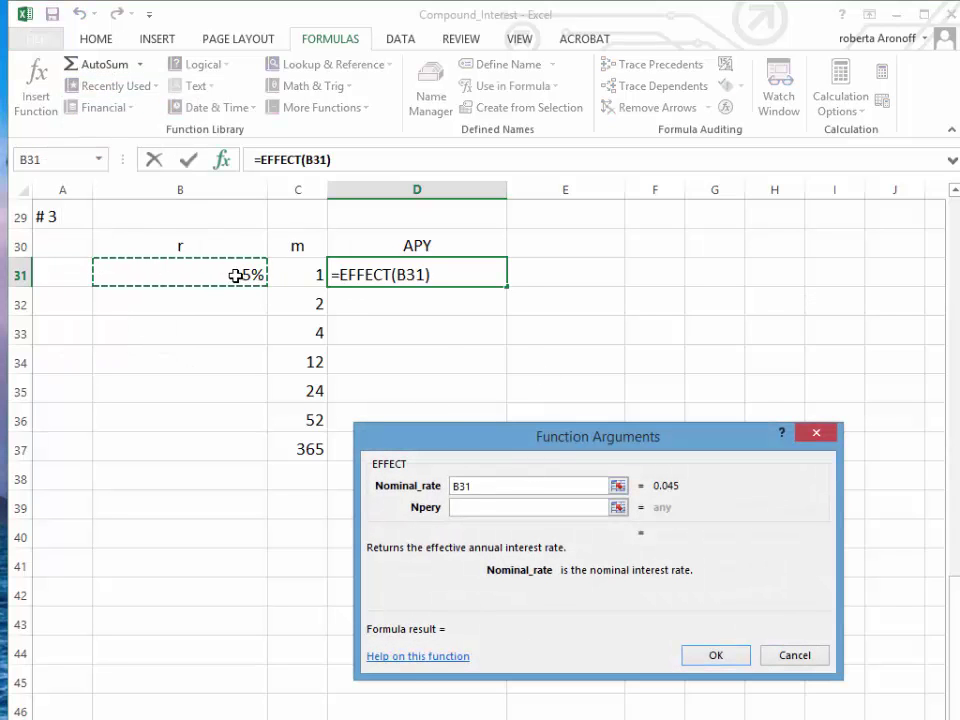
pyautogui.press('F4')
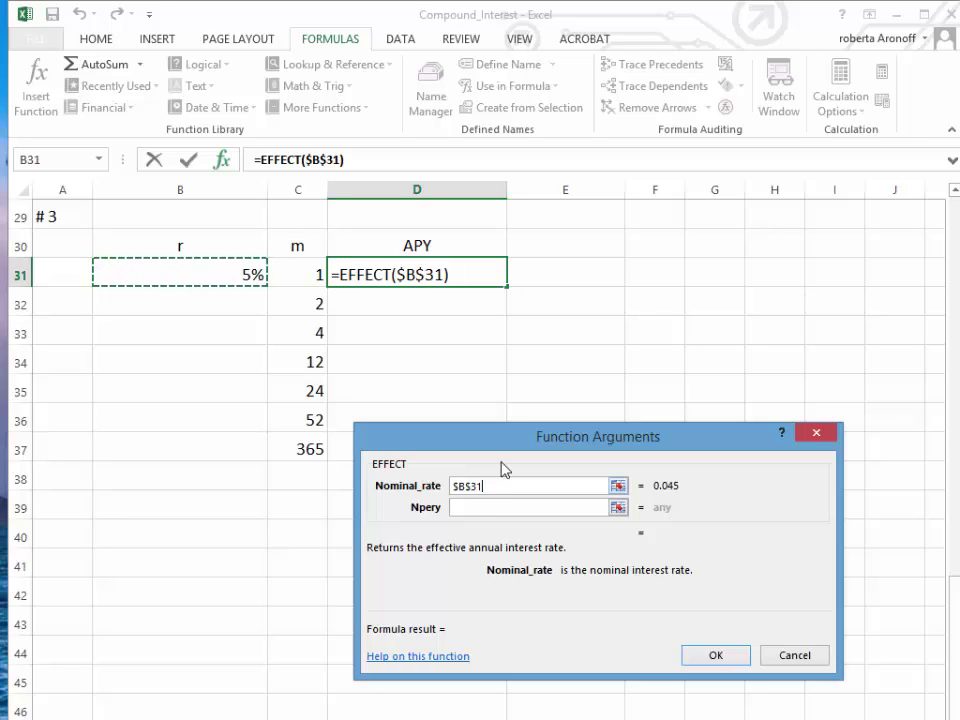
pyautogui.click(476, 506)
pyautogui.click(295, 274)
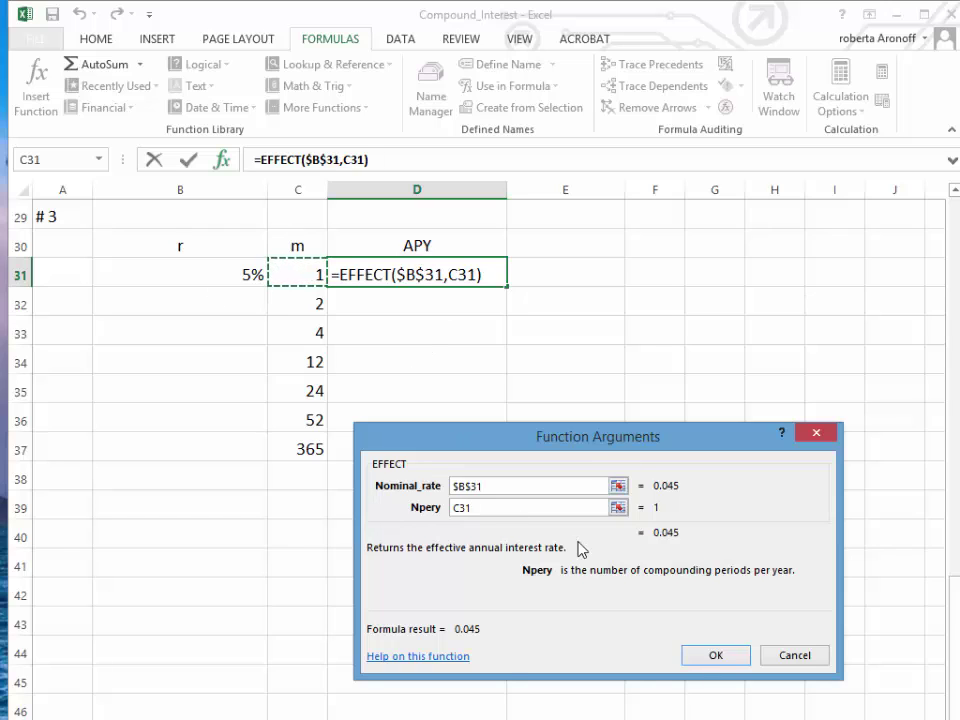
pyautogui.click(722, 658)
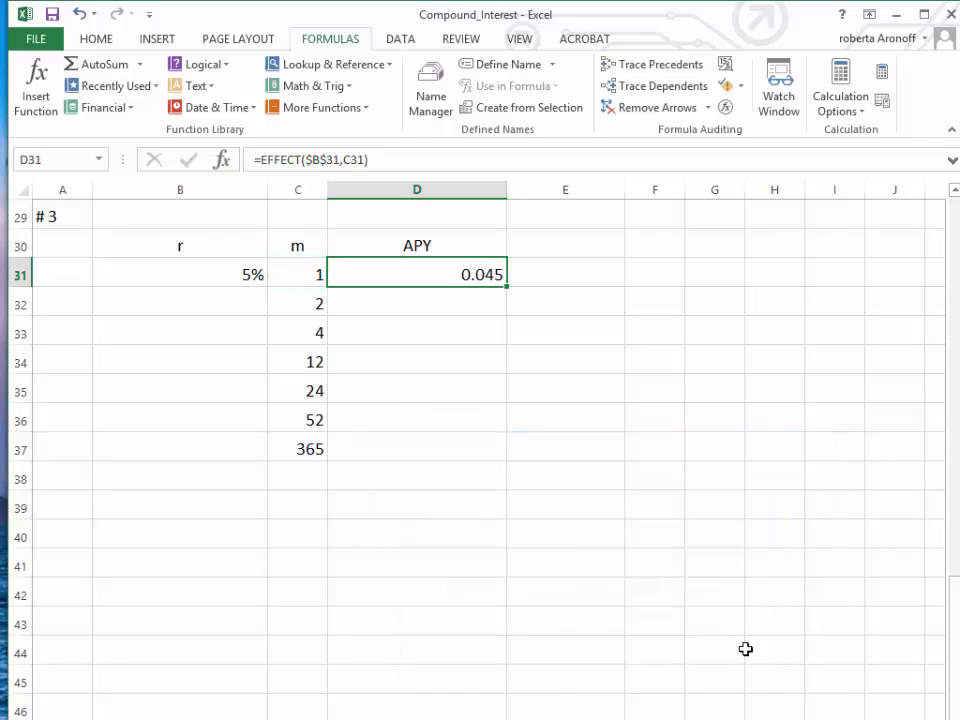
# - Show the nominal rate r in cell B31 as a percentage with two decimal places
pyautogui.click(229, 274)
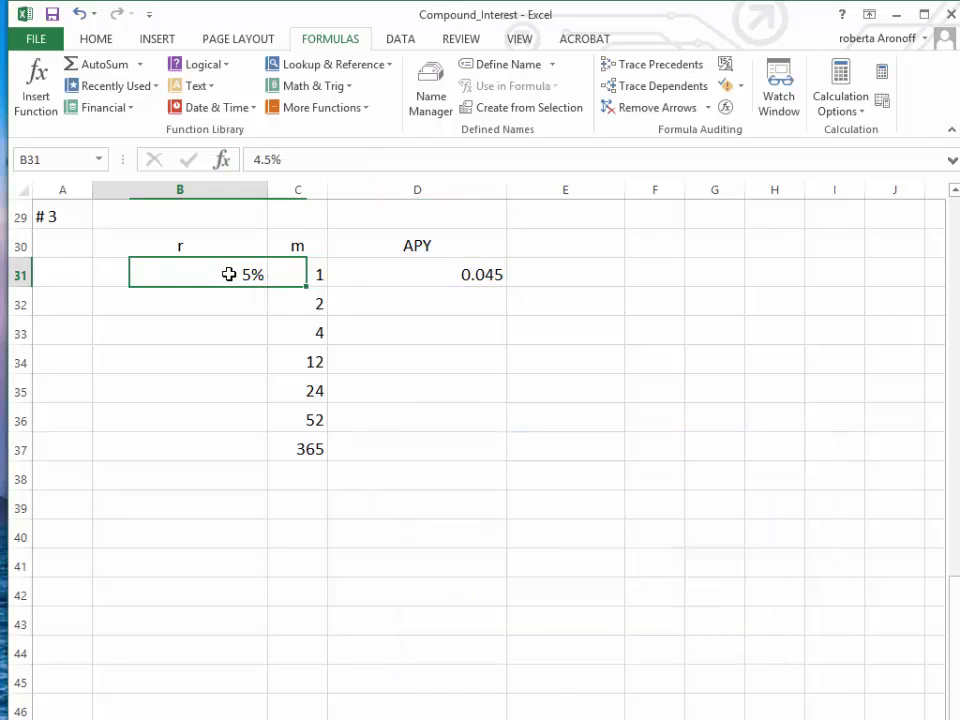
pyautogui.click(97, 39)
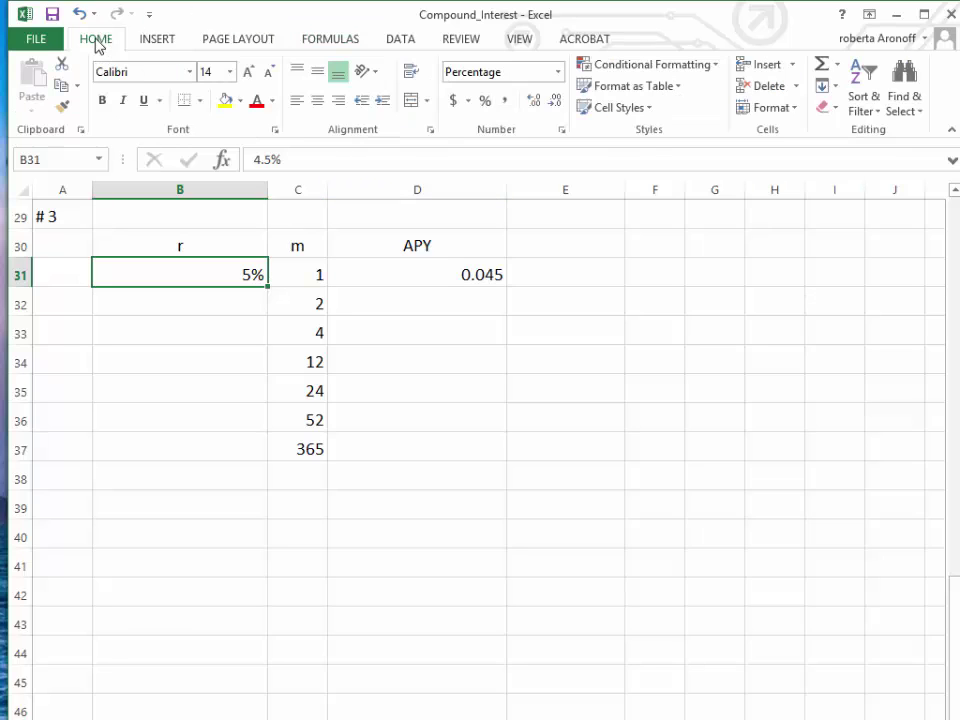
pyautogui.click(535, 102)
pyautogui.click(443, 277)
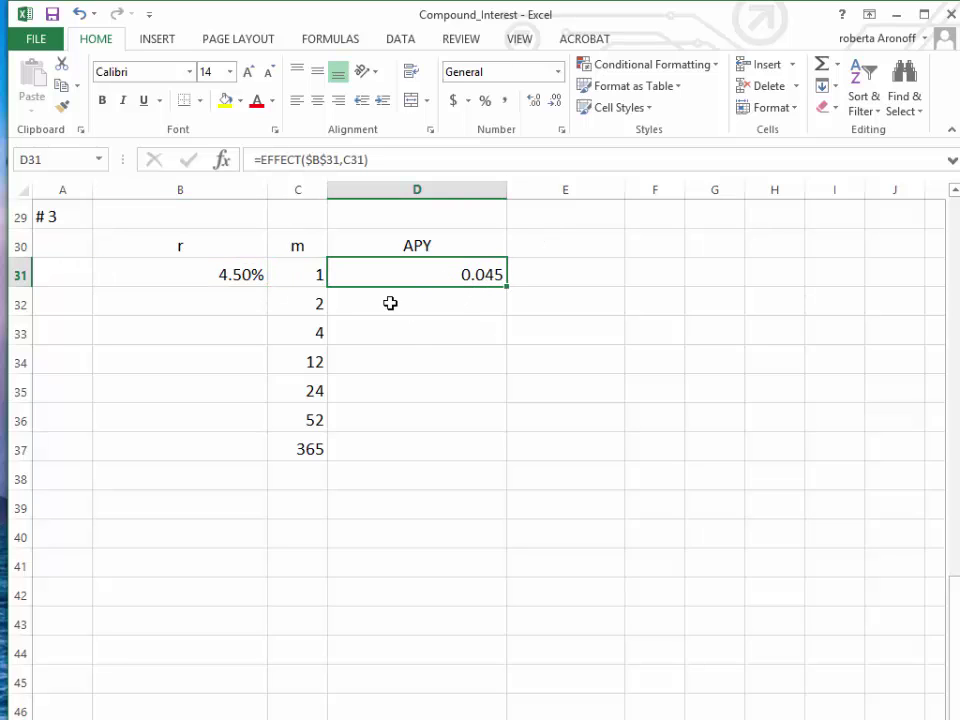
pyautogui.click(402, 301)
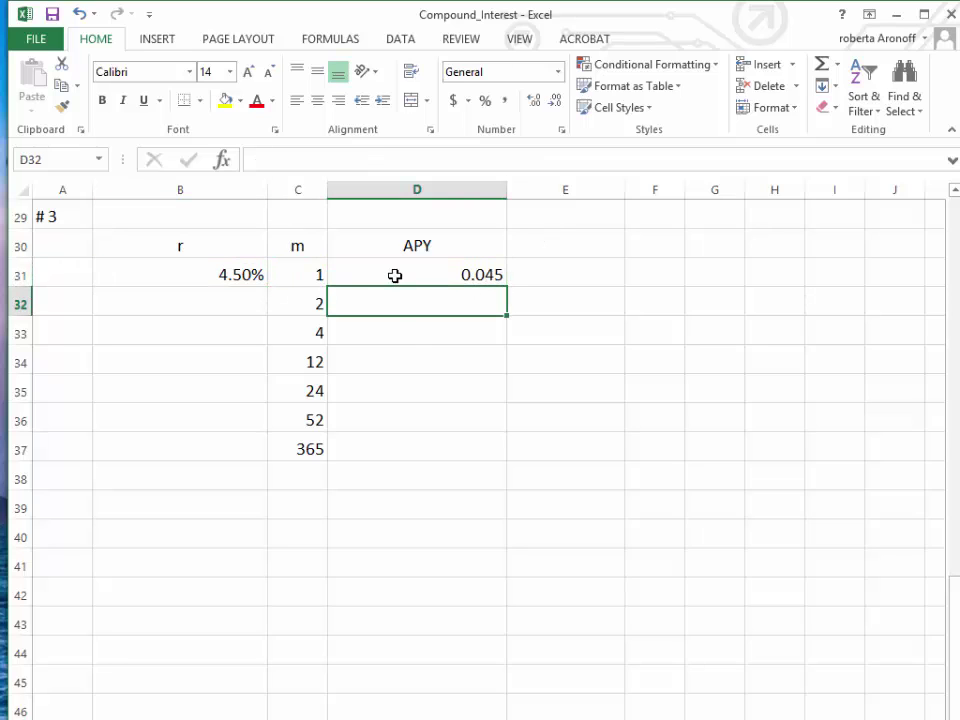
# - Fill the EFFECT formula from D31 down through D37 and check the cell references in the copied formulas in D33 and D36
pyautogui.click(491, 273)
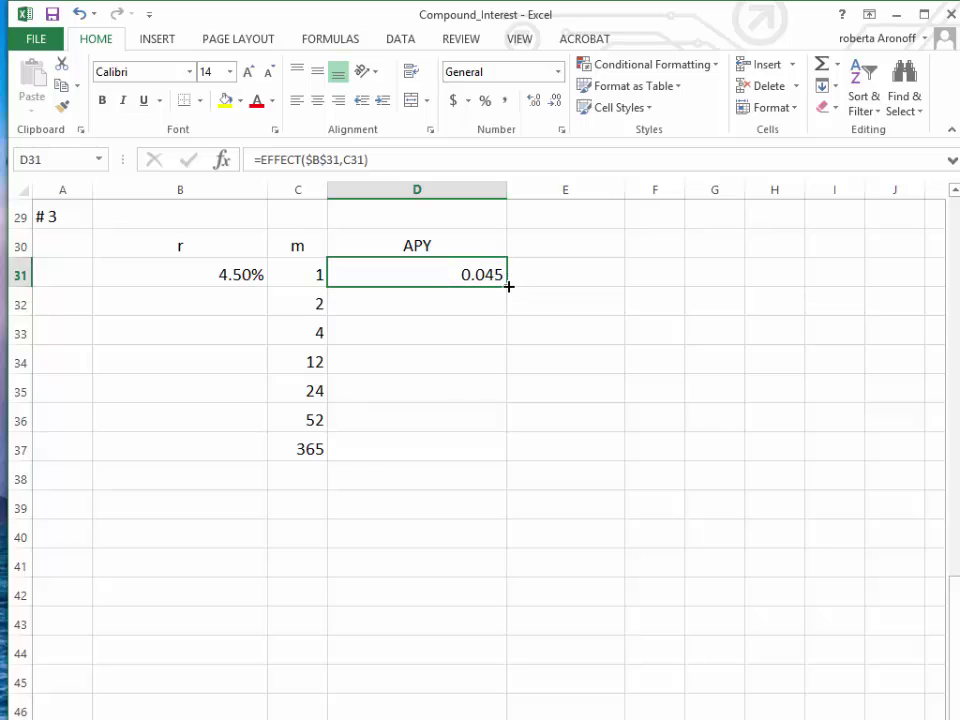
pyautogui.moveTo(509, 287); pyautogui.dragTo(525, 462)
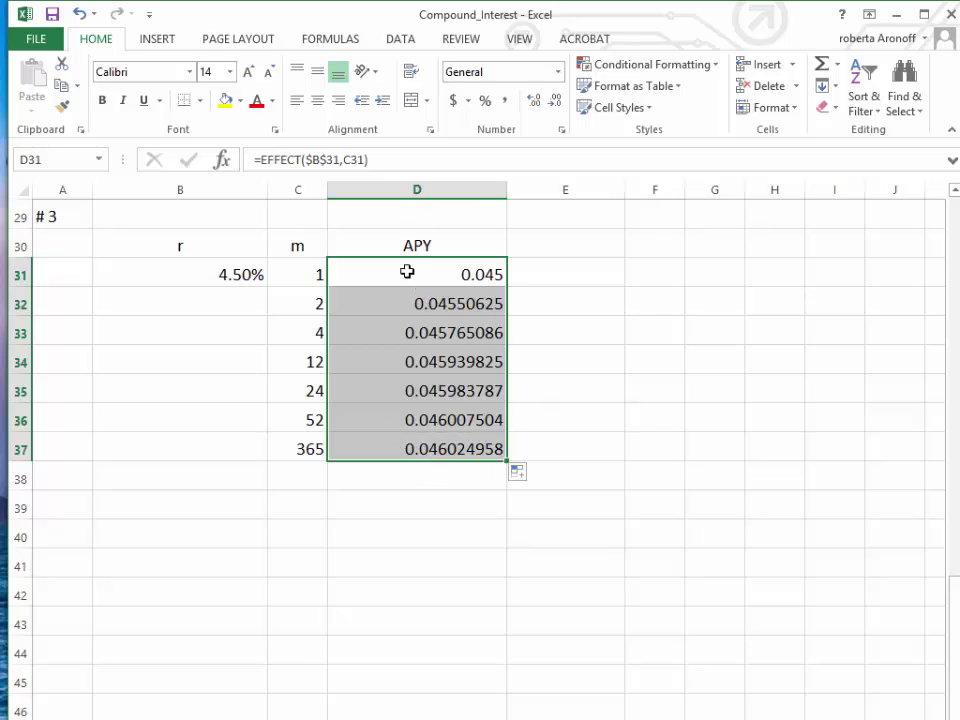
pyautogui.click(390, 338)
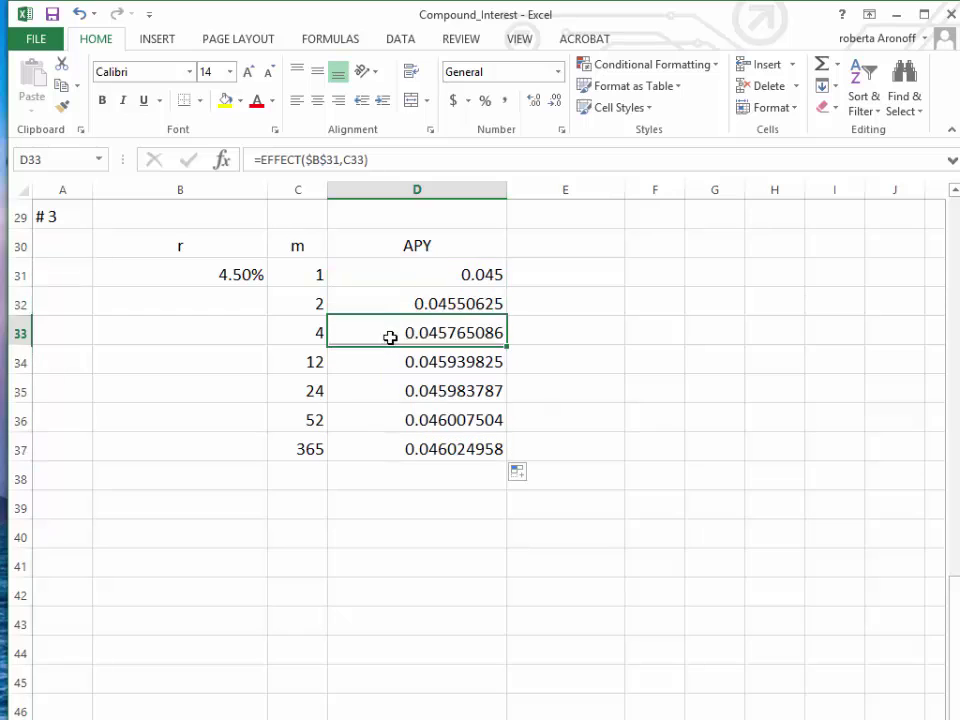
pyautogui.doubleClick(390, 338)
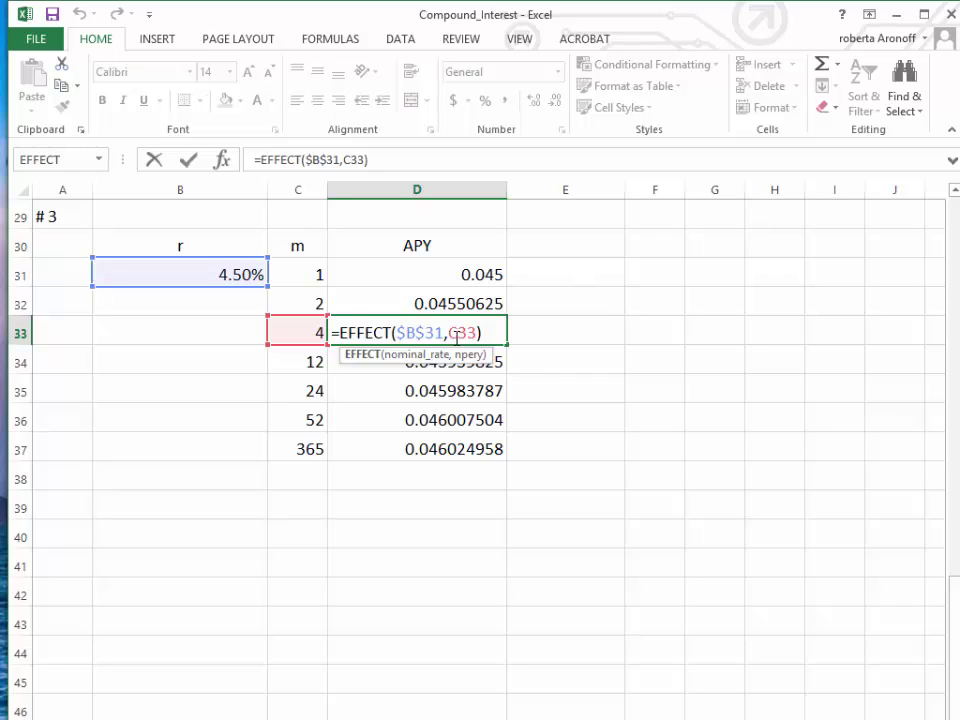
pyautogui.press('Return')
pyautogui.click(433, 420)
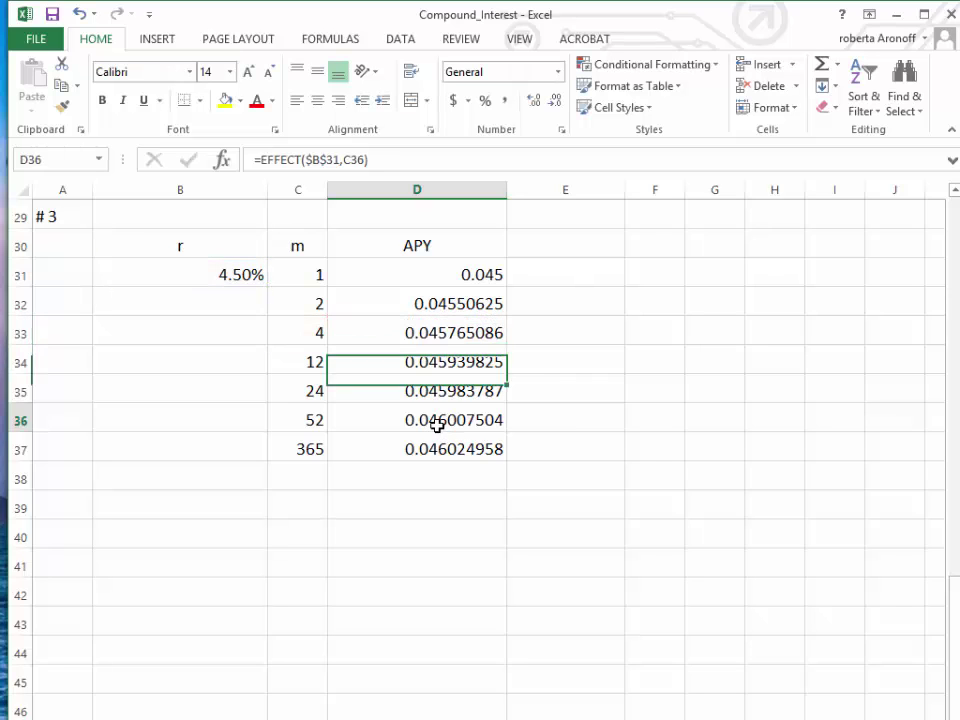
pyautogui.doubleClick(433, 420)
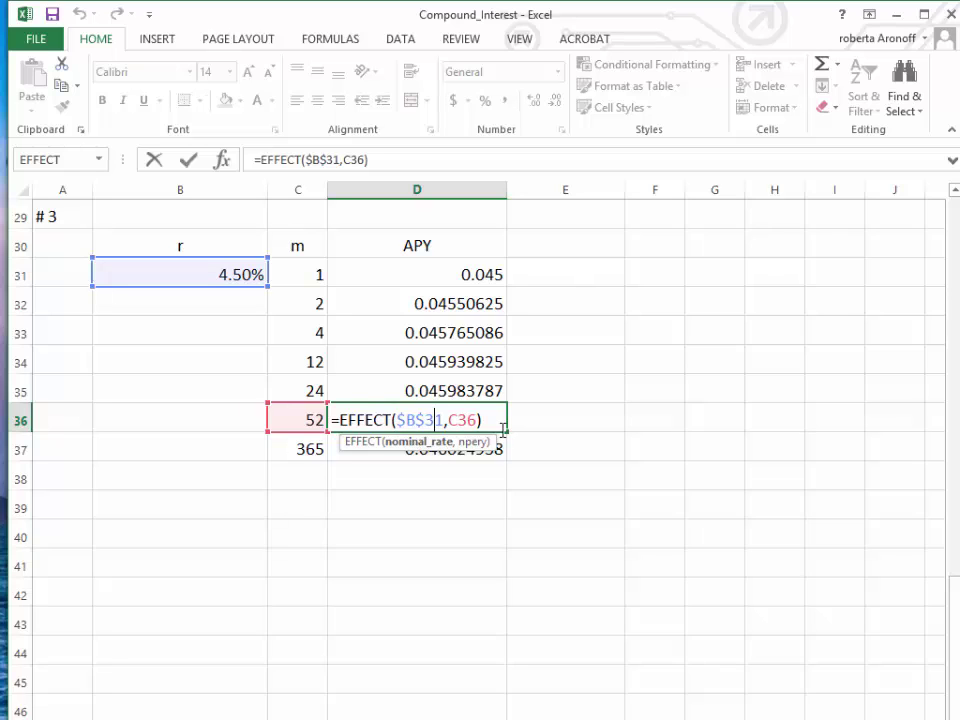
pyautogui.press('Return')
# - Format the APY values in D31 to D37 as percentages with nine decimal places
pyautogui.moveTo(440, 265); pyautogui.dragTo(444, 465)
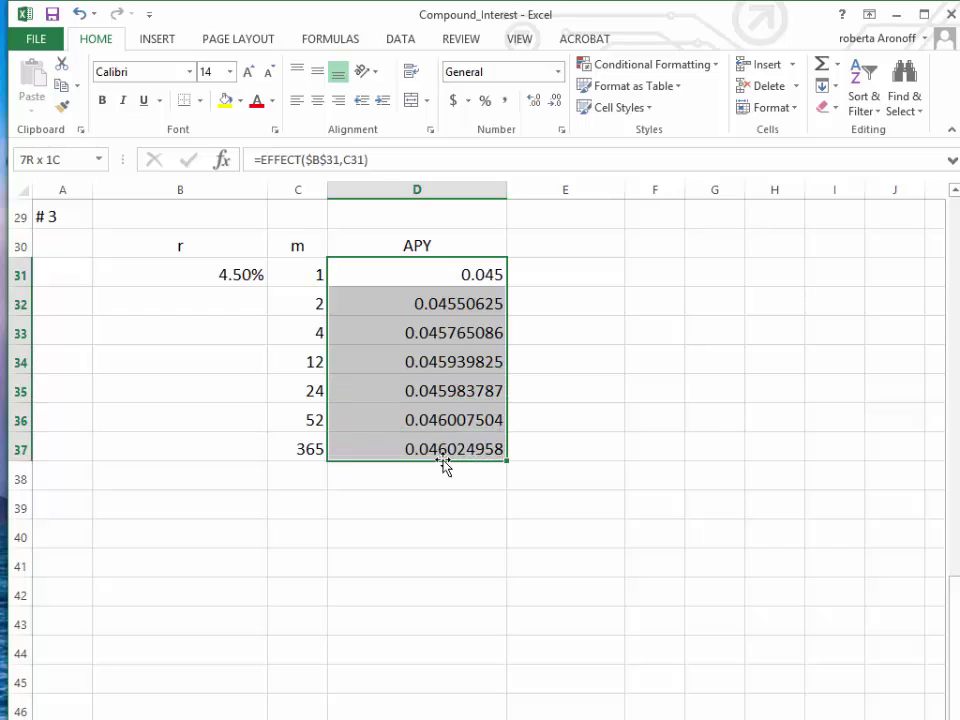
pyautogui.click(486, 102)
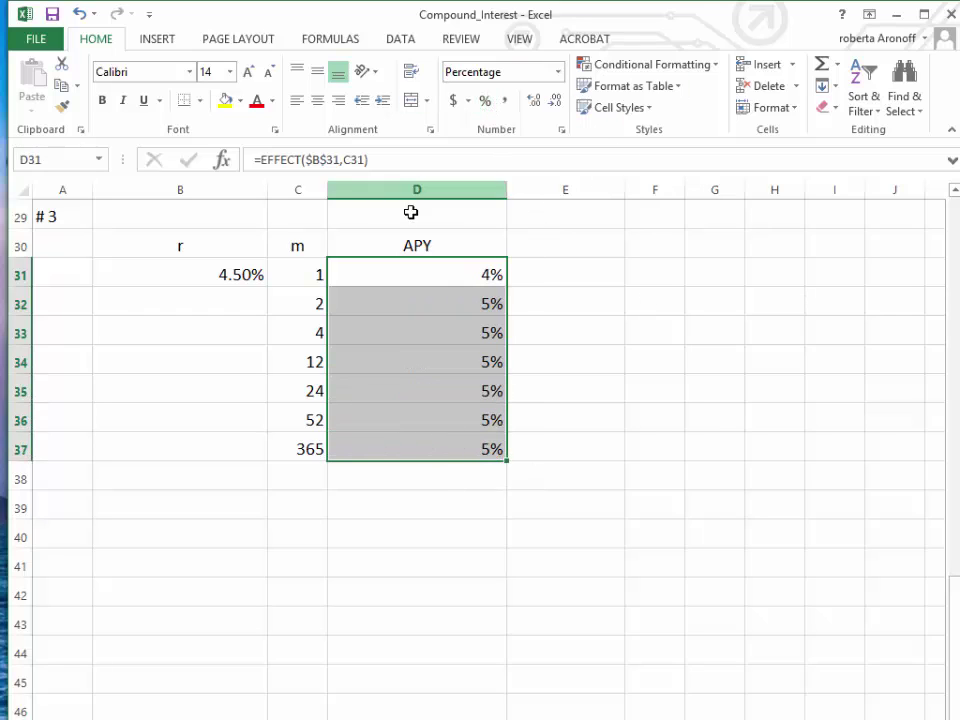
pyautogui.click(535, 102)
pyautogui.click(535, 102)
pyautogui.click(535, 102)
pyautogui.click(535, 102)
pyautogui.click(535, 102)
pyautogui.click(535, 102)
pyautogui.click(535, 102)
pyautogui.click(535, 102)
pyautogui.click(535, 102)
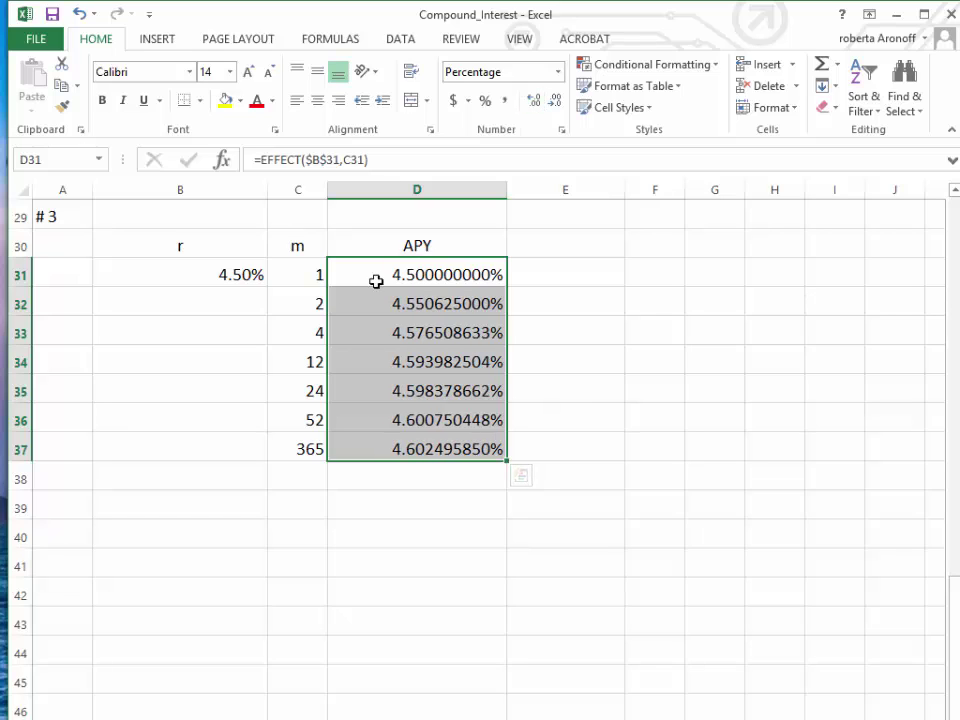